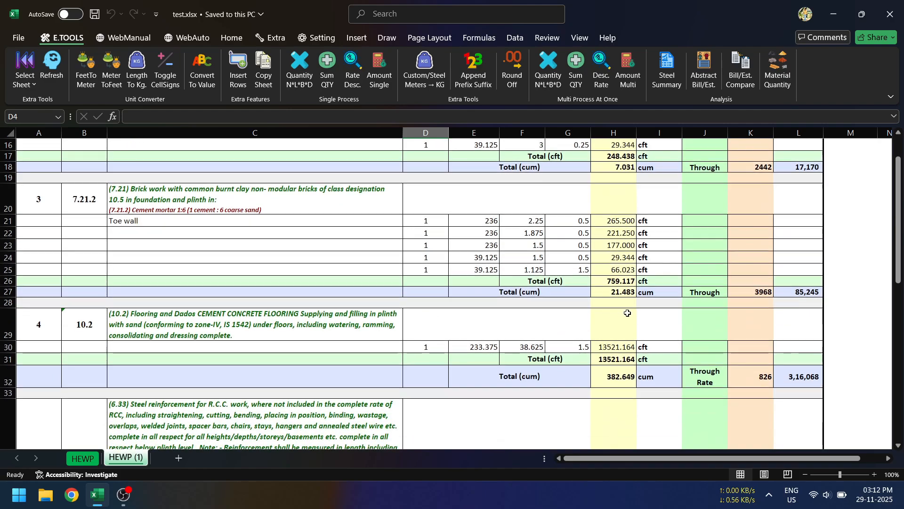
pyautogui.scroll(-5, 626, 321)
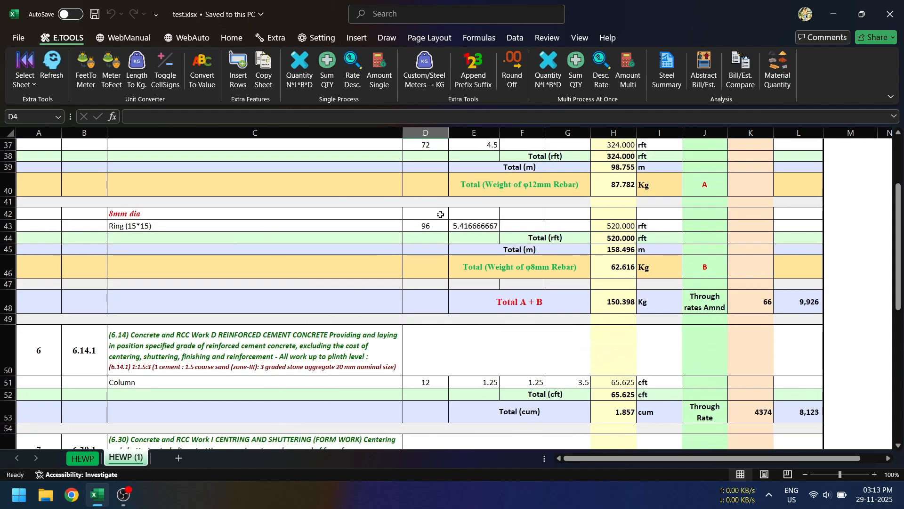
# Step: Examine the estimate items, quantities, rates and grand total on the HEWP (1) sheet
pyautogui.scroll(2, 441, 212)
pyautogui.scroll(-4, 441, 212)
pyautogui.scroll(-5, 441, 227)
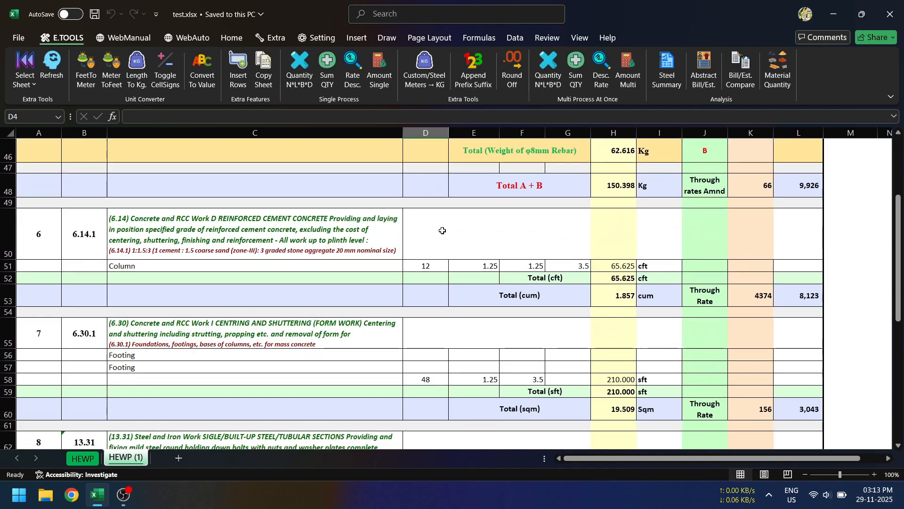
pyautogui.scroll(1, 461, 240)
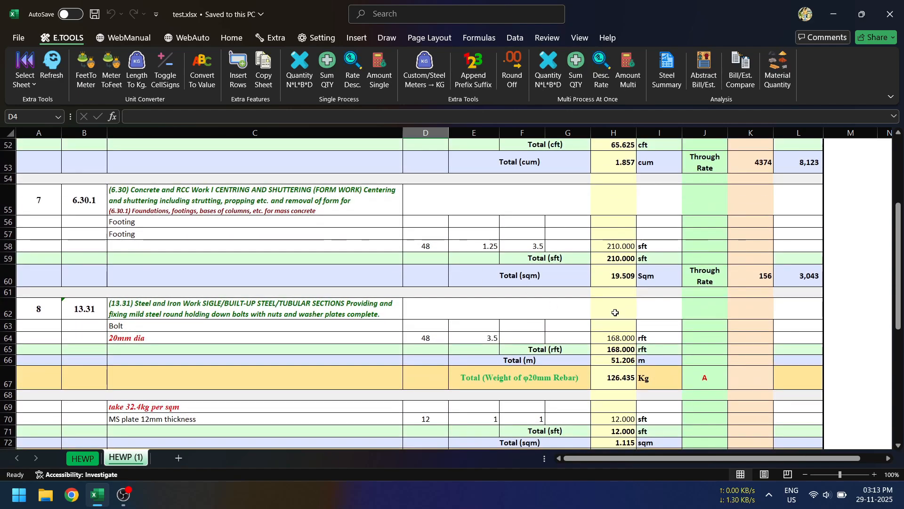
pyautogui.scroll(-2, 400, 290)
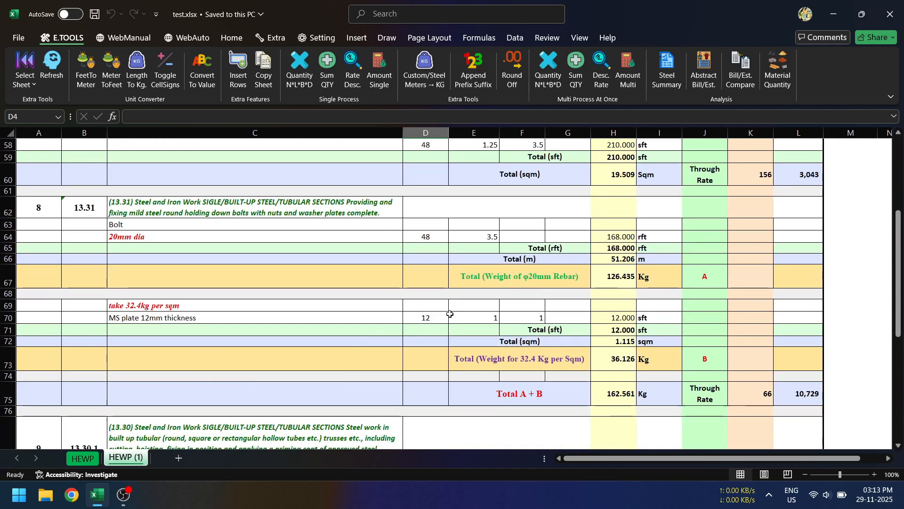
pyautogui.scroll(-8, 486, 320)
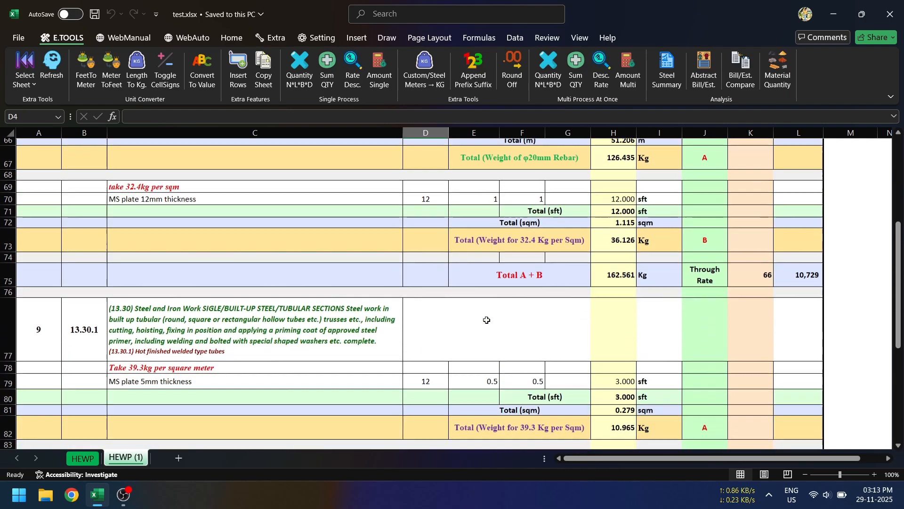
pyautogui.scroll(-9, 487, 320)
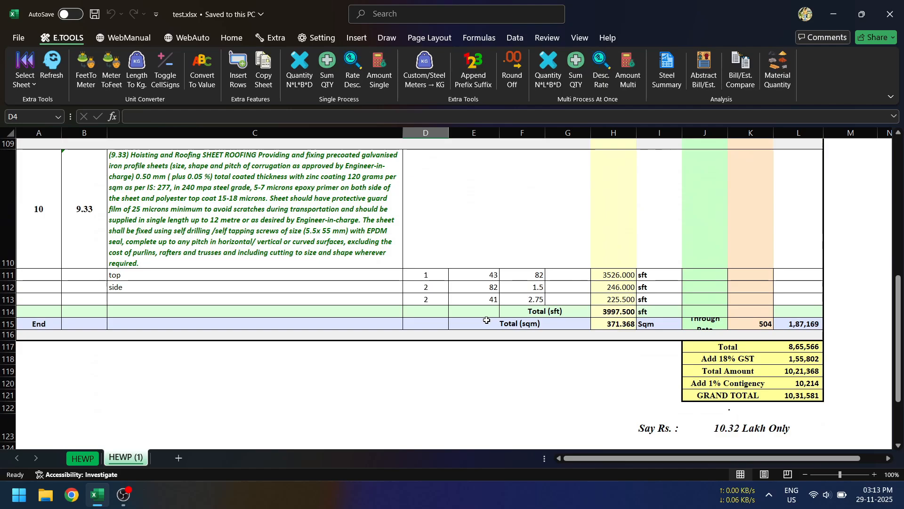
pyautogui.scroll(5, 487, 320)
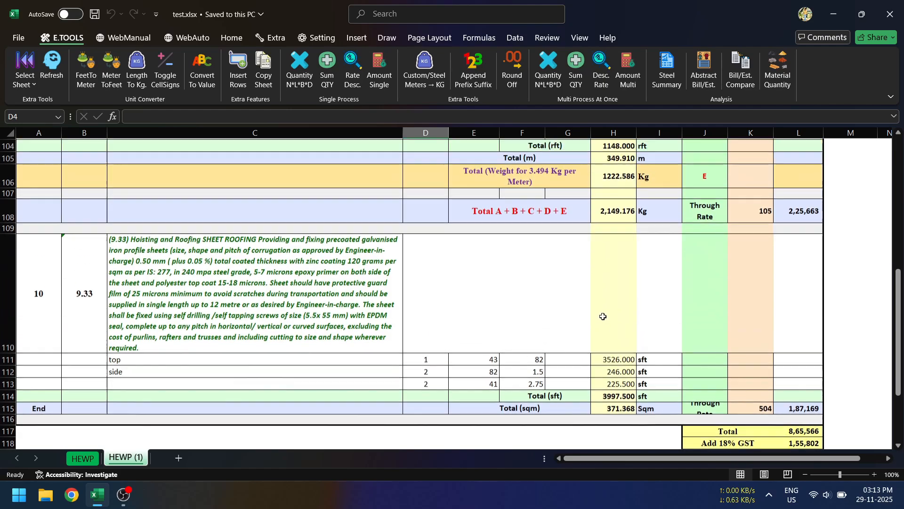
pyautogui.scroll(20, 603, 317)
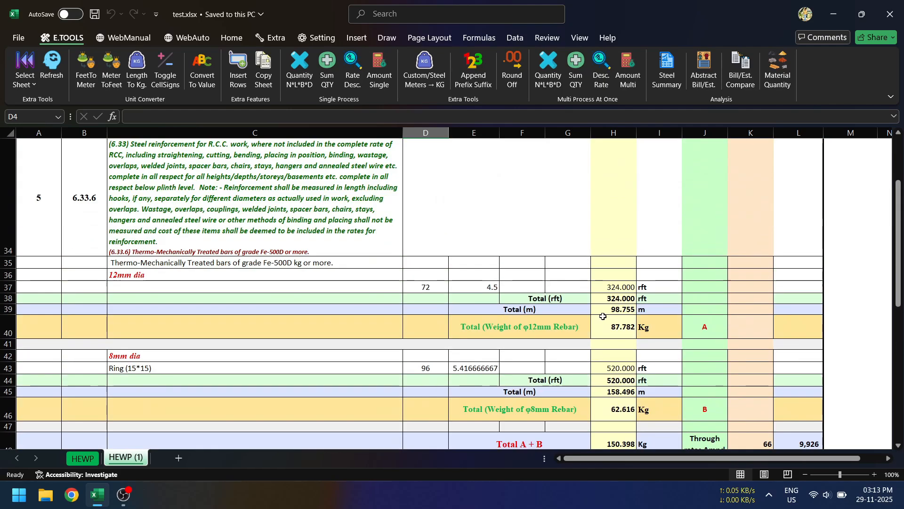
pyautogui.scroll(4, 603, 316)
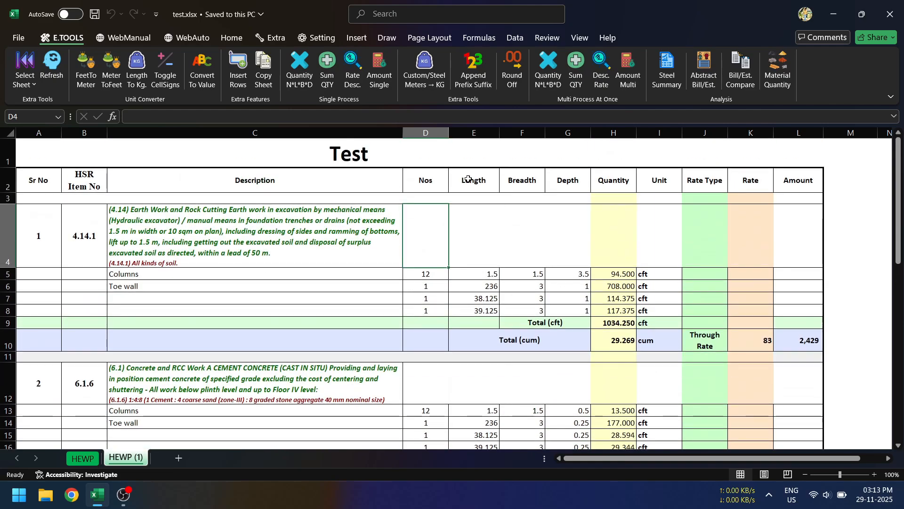
# Step: Switch the add-in's browser setting to Chrome and back to Edge
pyautogui.click(318, 38)
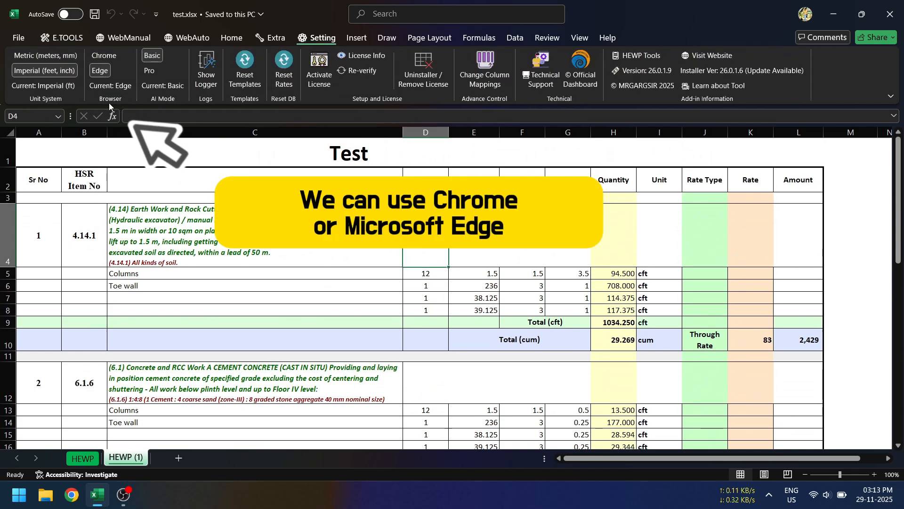
pyautogui.click(103, 54)
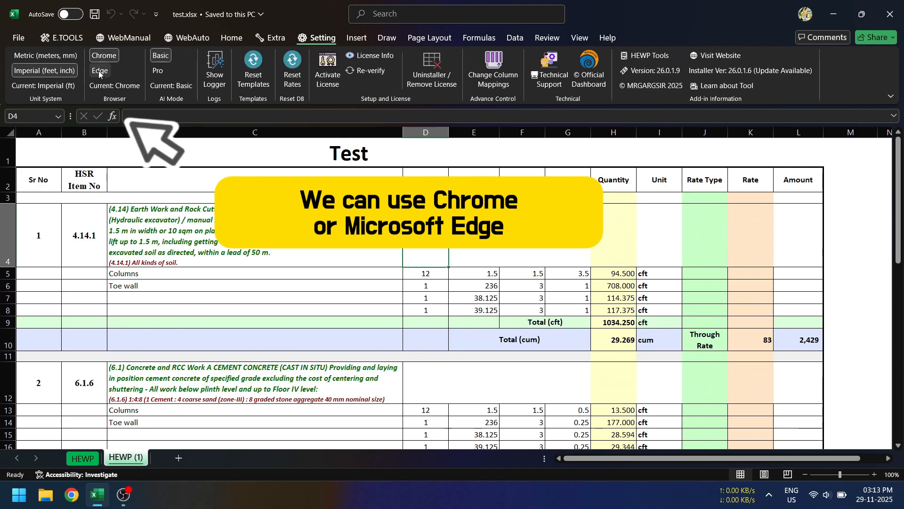
pyautogui.click(100, 71)
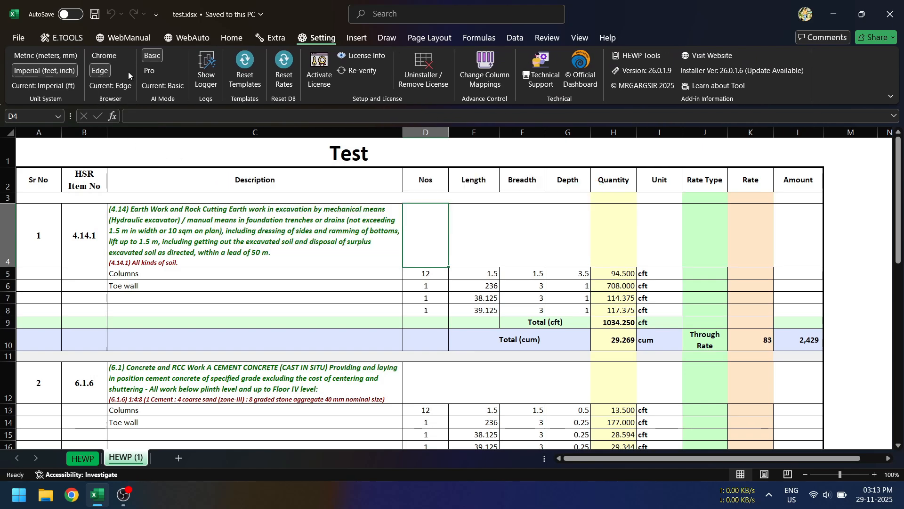
# Step: Launch the Haryana Engineering Works Portal login from the Excel add-in
pyautogui.click(187, 38)
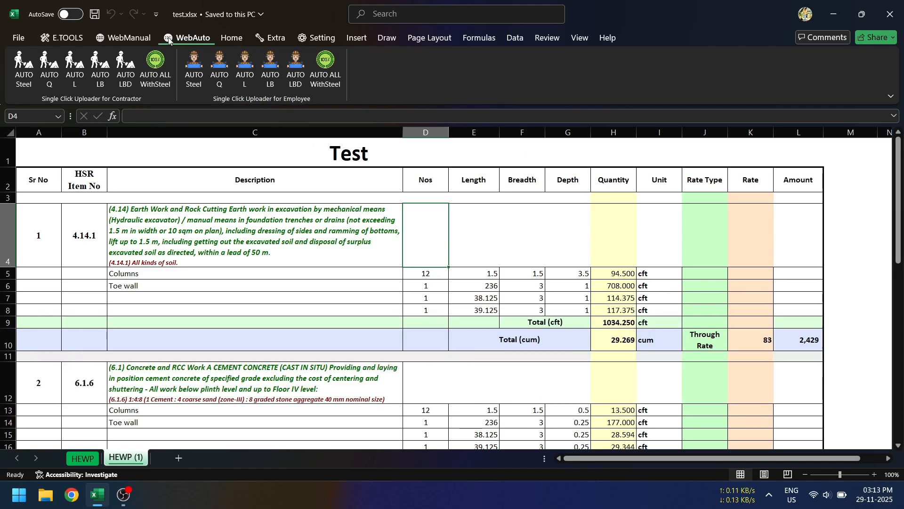
pyautogui.click(130, 38)
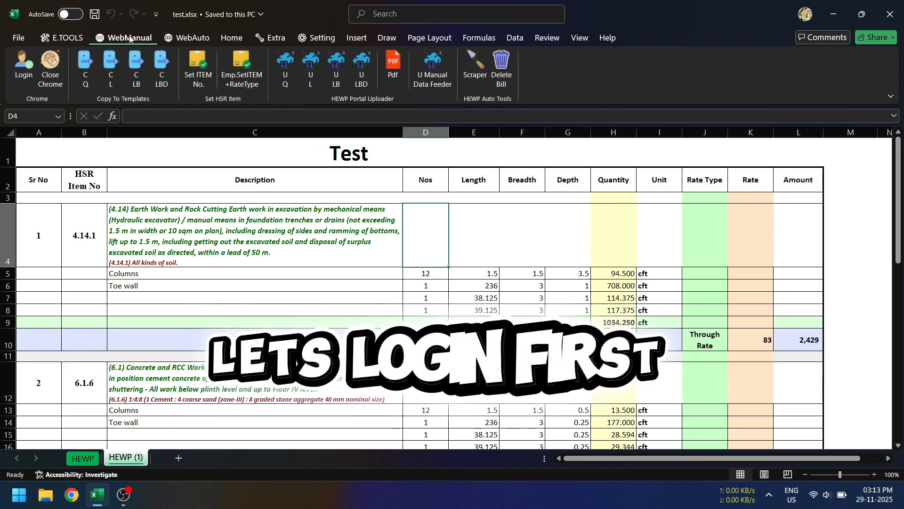
pyautogui.click(25, 70)
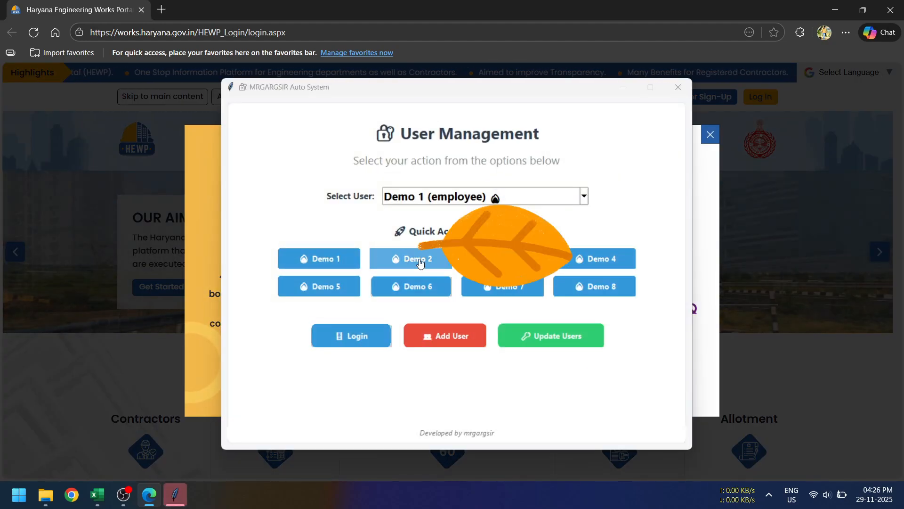
# Step: Correct the misread fourth character in the captcha solver and submit the captcha code to log in
pyautogui.click(419, 264)
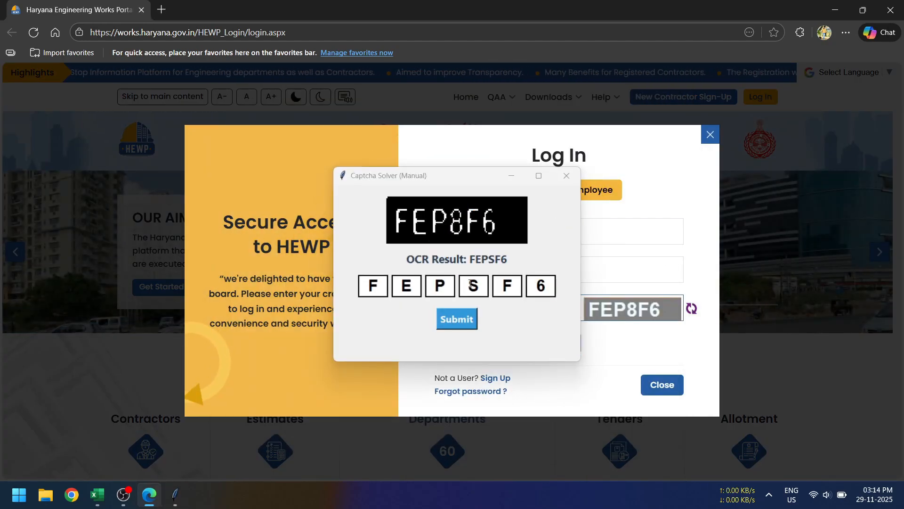
pyautogui.click(470, 290)
pyautogui.write('8')
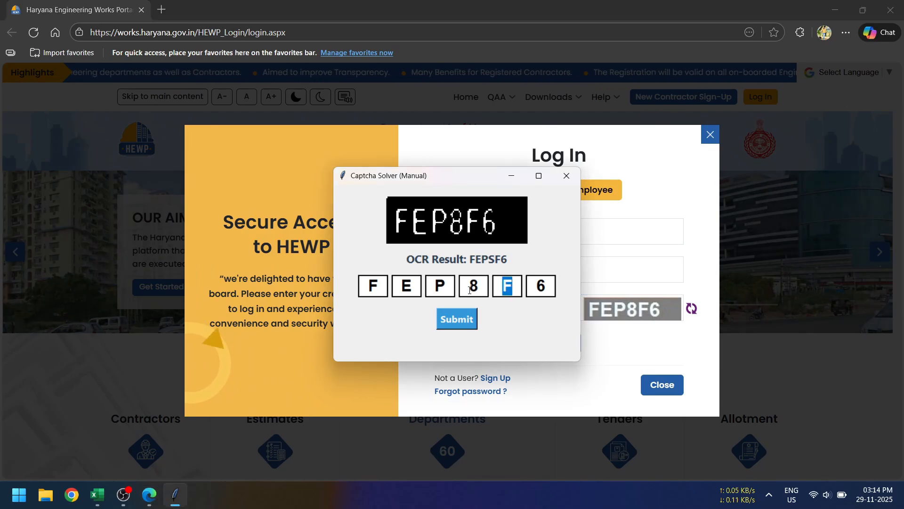
pyautogui.click(462, 323)
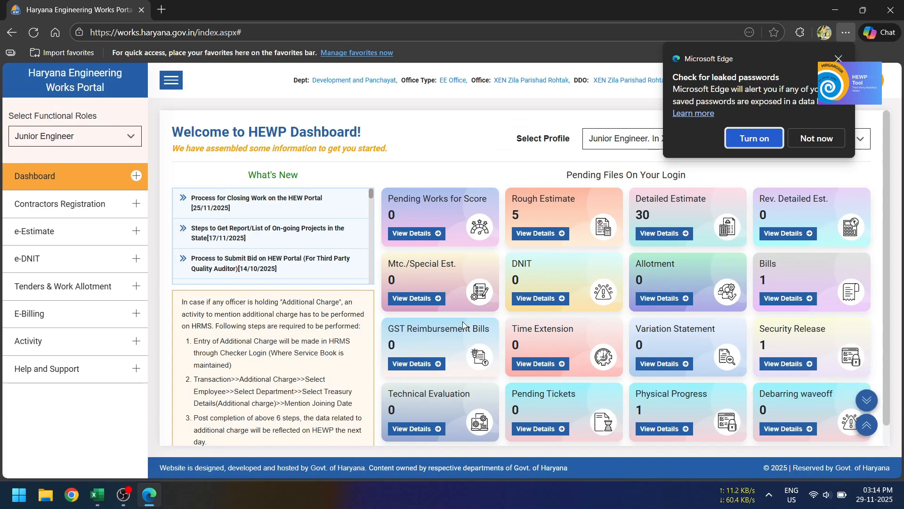
# Step: Decline the leaked-password check and open the "testing purpose" rough estimate from the portal dashboard
pyautogui.click(815, 138)
pyautogui.click(537, 234)
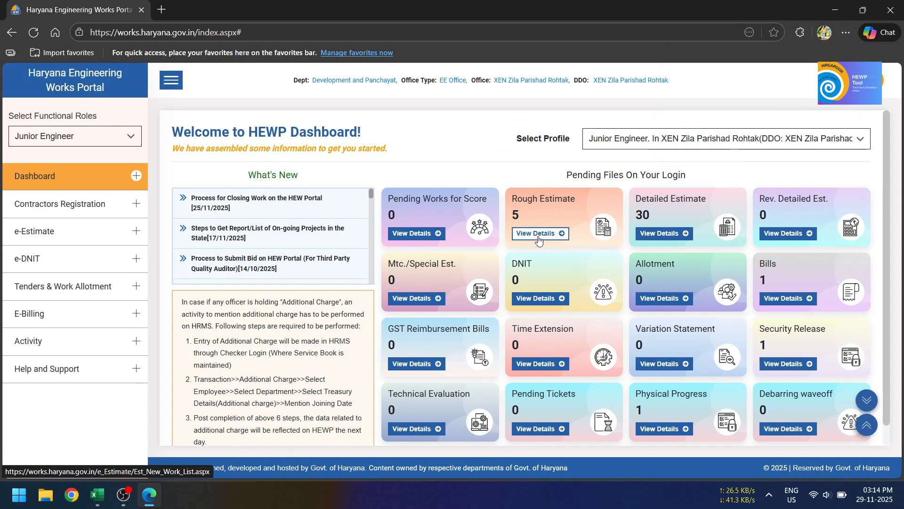
pyautogui.click(807, 316)
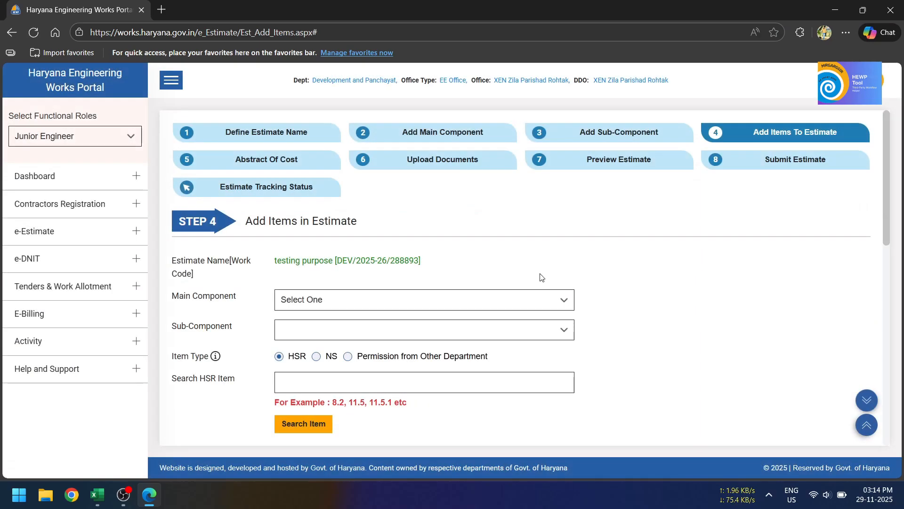
# Step: Select "testing purpose" as both the main component and the sub-component for adding items to the estimate
pyautogui.scroll(-1, 541, 277)
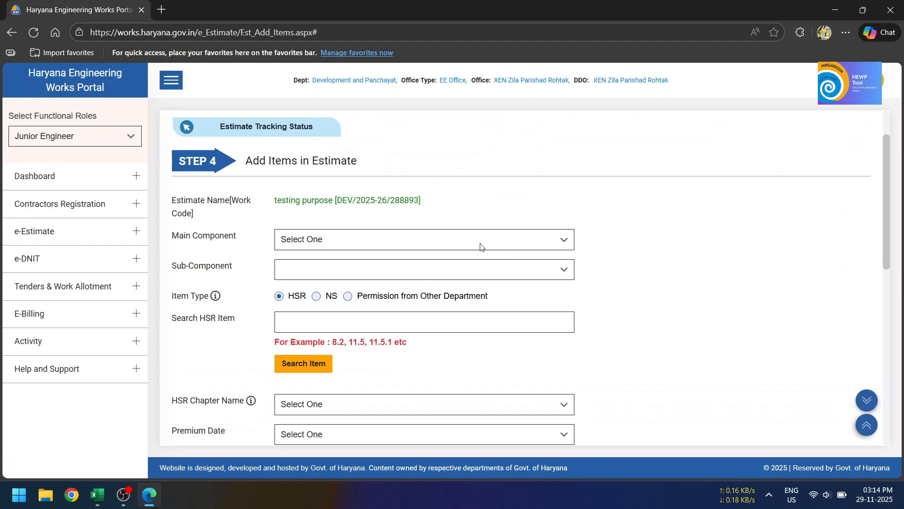
pyautogui.click(466, 244)
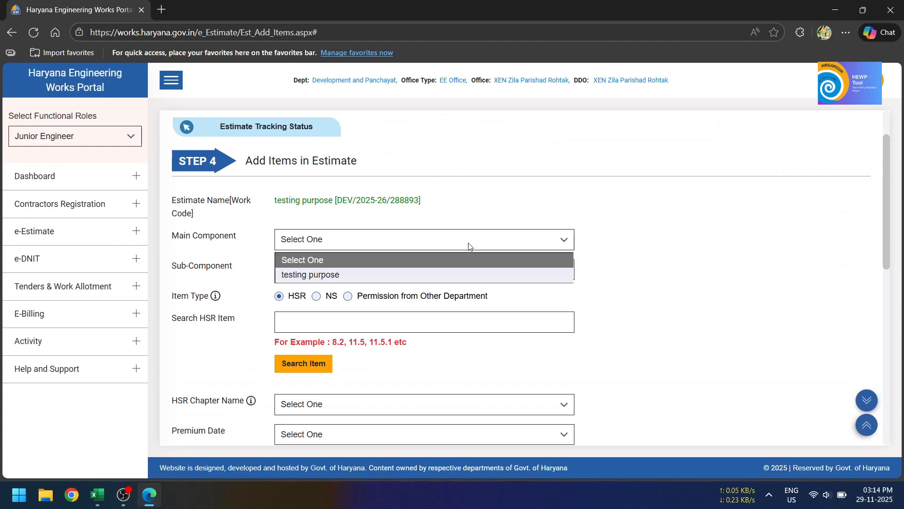
pyautogui.click(402, 274)
pyautogui.click(407, 302)
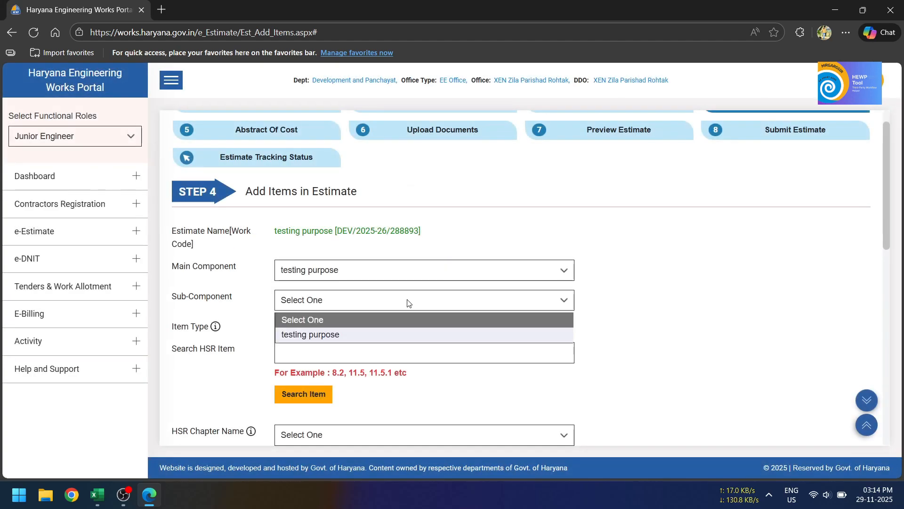
pyautogui.click(357, 335)
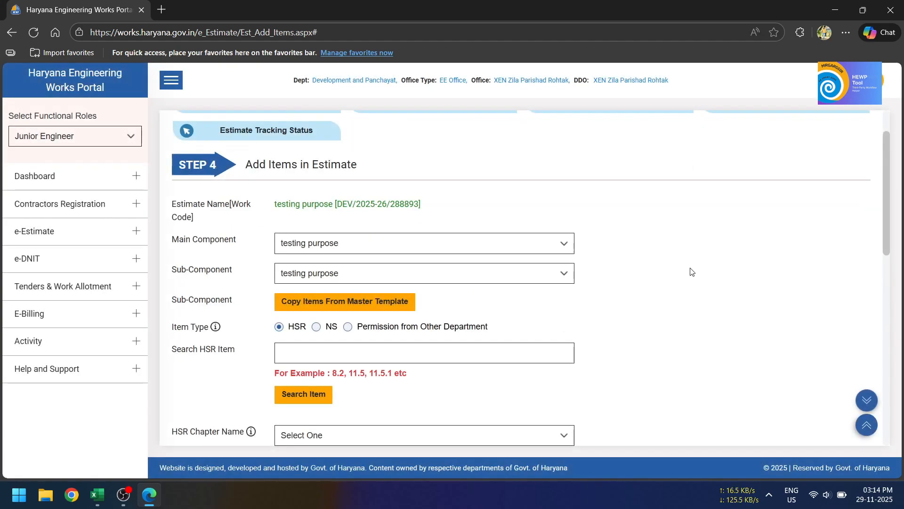
# Step: Return to the Add Sub-Component stage and delete the existing "testing purpose" sub-component
pyautogui.scroll(-10, 691, 271)
pyautogui.click(194, 395)
pyautogui.scroll(-3, 503, 274)
pyautogui.click(836, 383)
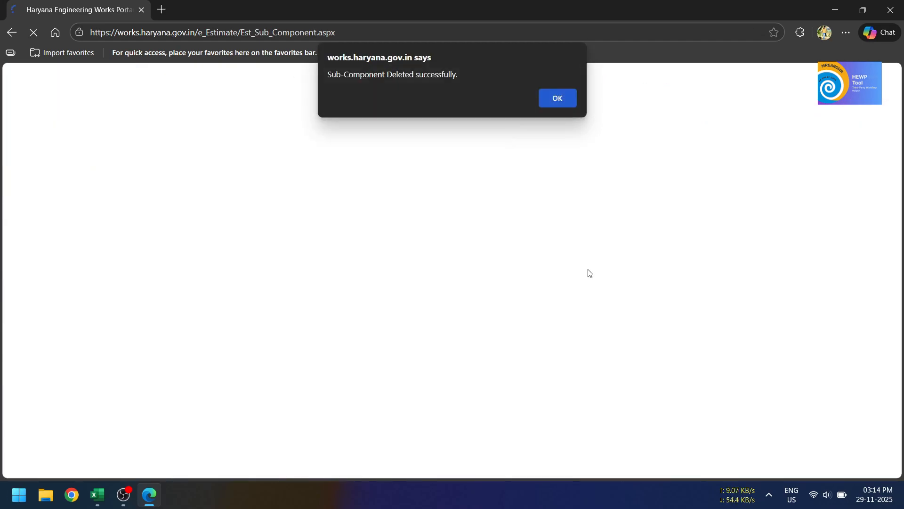
pyautogui.click(557, 97)
# Step: Add the sub-component "Testing Video Promo" under the main component "testing purpose" and continue to adding items
pyautogui.click(314, 166)
pyautogui.click(314, 200)
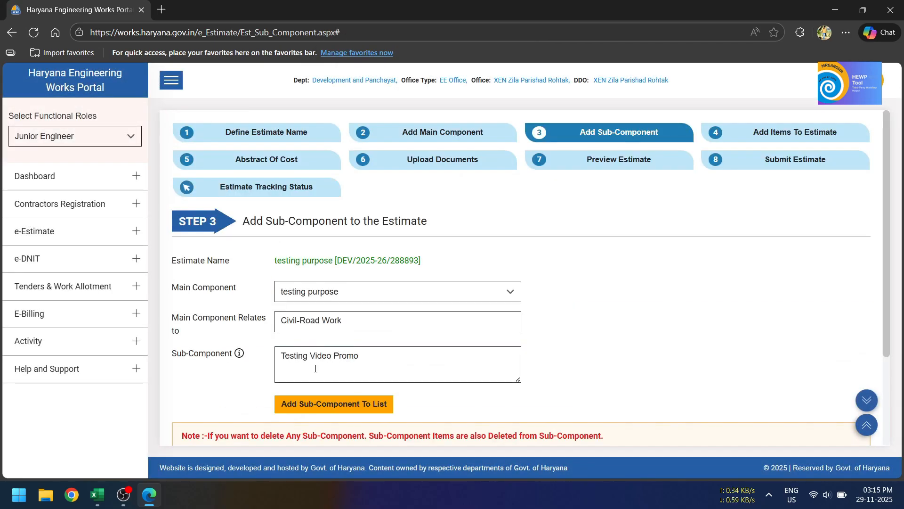
pyautogui.click(330, 403)
pyautogui.click(557, 97)
pyautogui.click(269, 416)
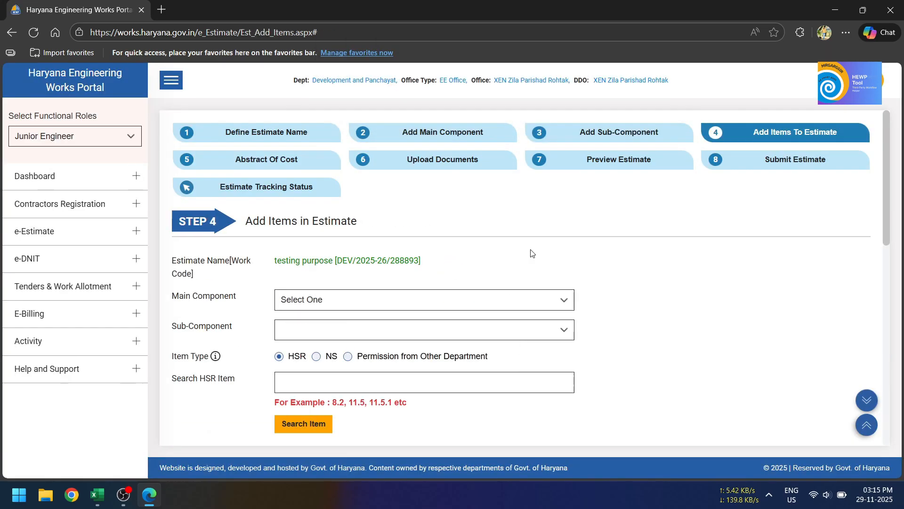
# Step: Choose main component "testing purpose" and sub-component "Testing Video Promo" for the items and look over the entry form
pyautogui.click(415, 301)
pyautogui.click(355, 332)
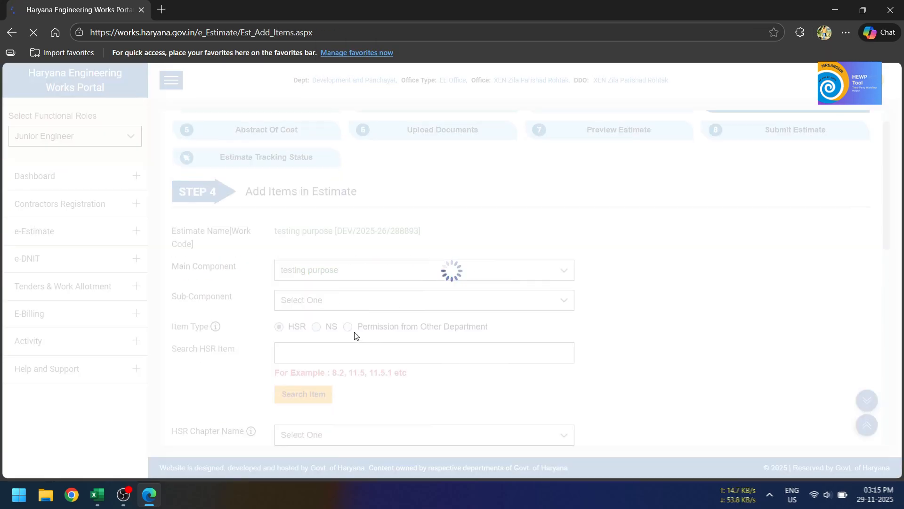
pyautogui.click(357, 305)
pyautogui.click(358, 333)
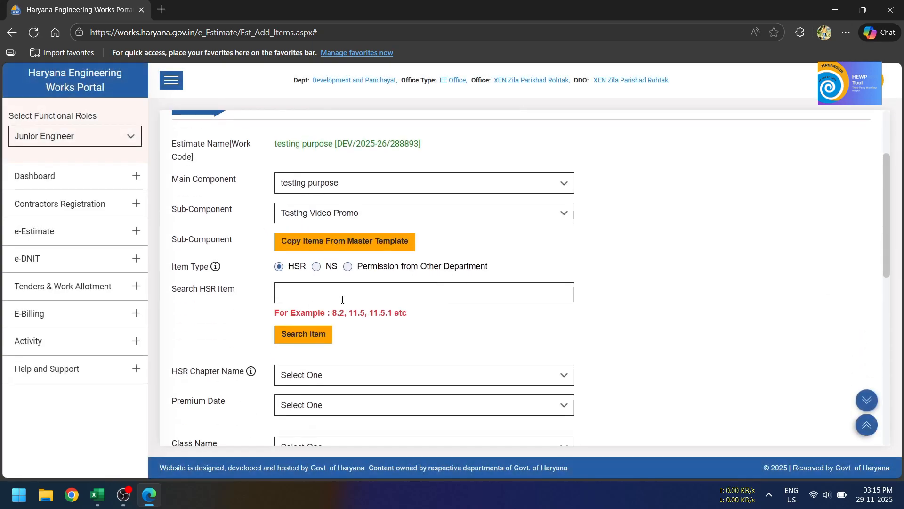
pyautogui.scroll(-10, 369, 319)
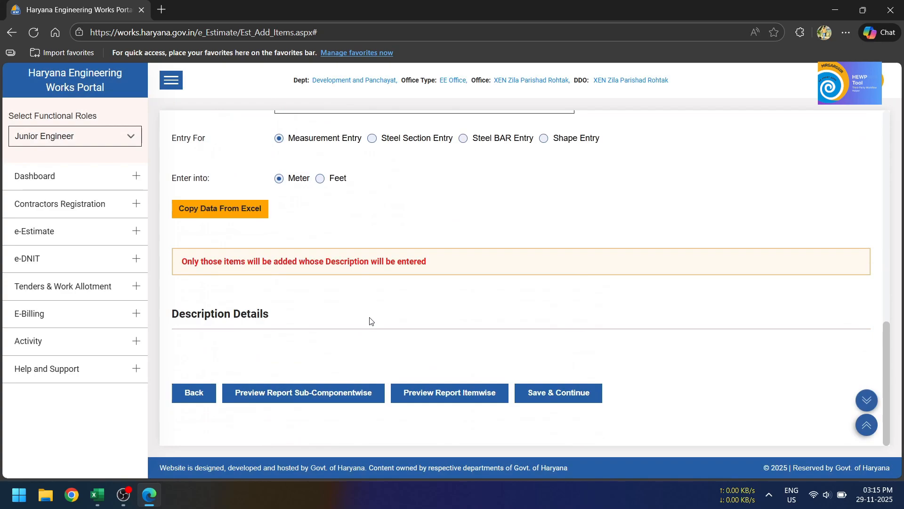
pyautogui.scroll(10, 370, 319)
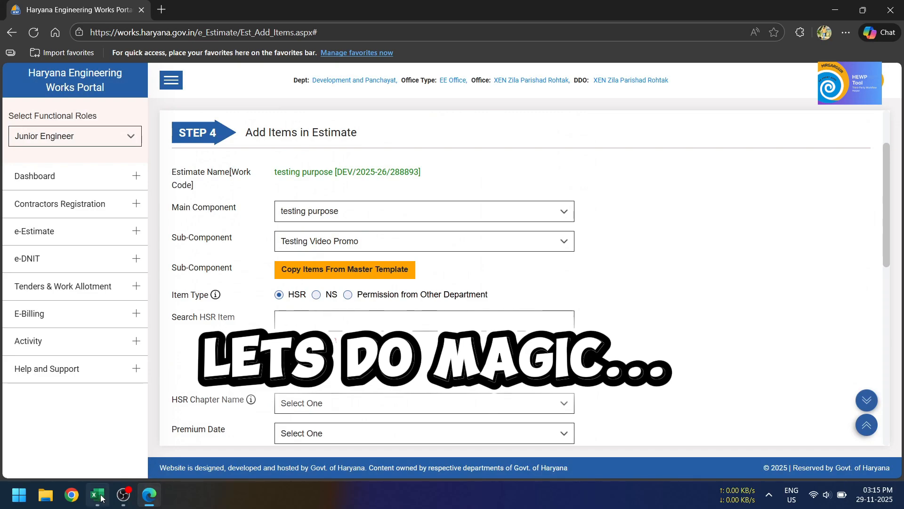
# Step: Switch to the test.xlsx workbook in Excel and select cell D4 beside the first item on the HEWP (1) sheet
pyautogui.moveTo(100, 496)
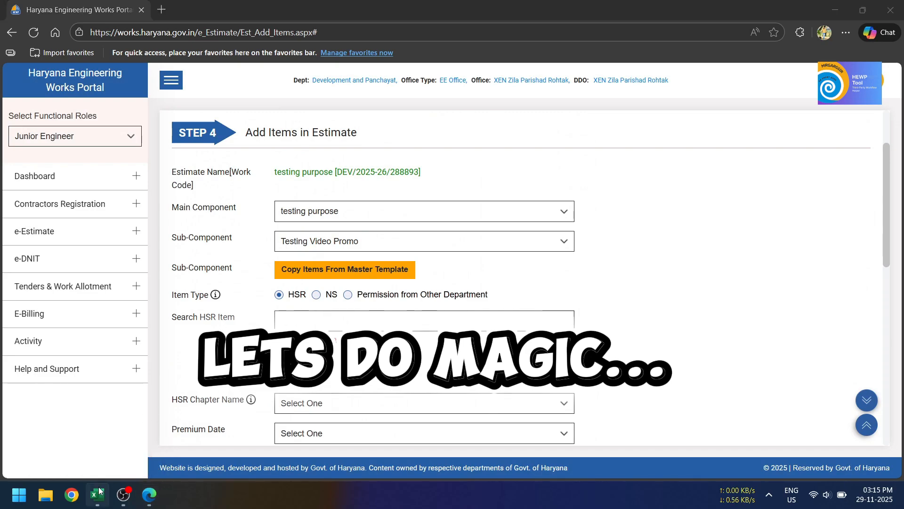
pyautogui.click(100, 493)
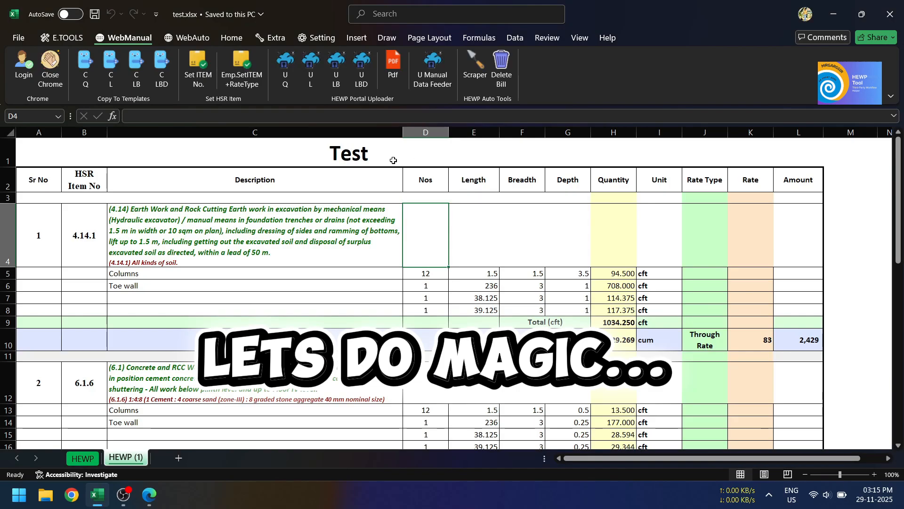
pyautogui.click(472, 226)
pyautogui.click(436, 226)
pyautogui.scroll(-3, 559, 222)
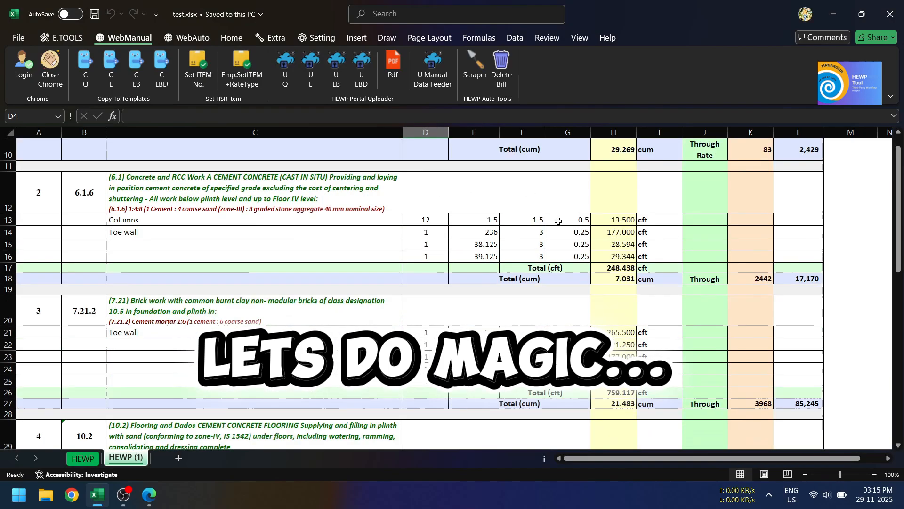
pyautogui.scroll(3, 559, 221)
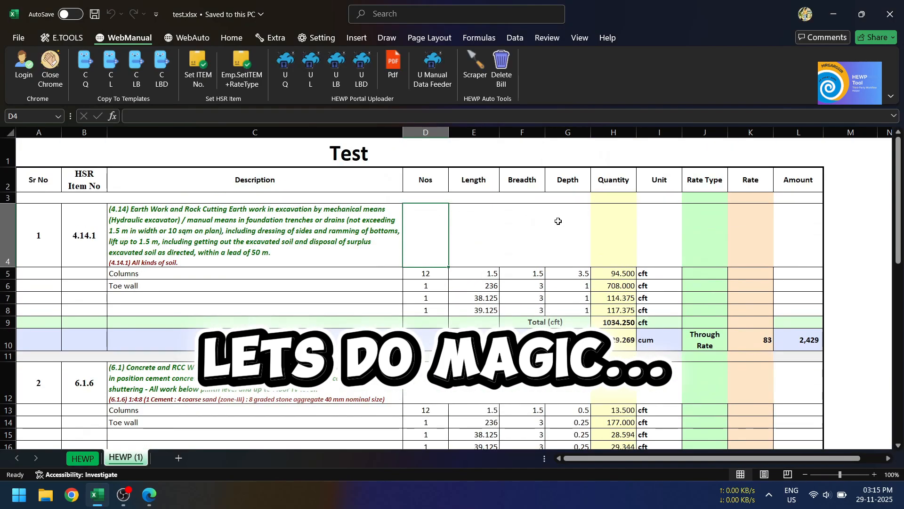
# Step: Upload the entire HEWP (1) sheet to the portal with the employee AUTO ALL WithSteel uploader, accepting its confirmations and closing the completion message
pyautogui.click(191, 37)
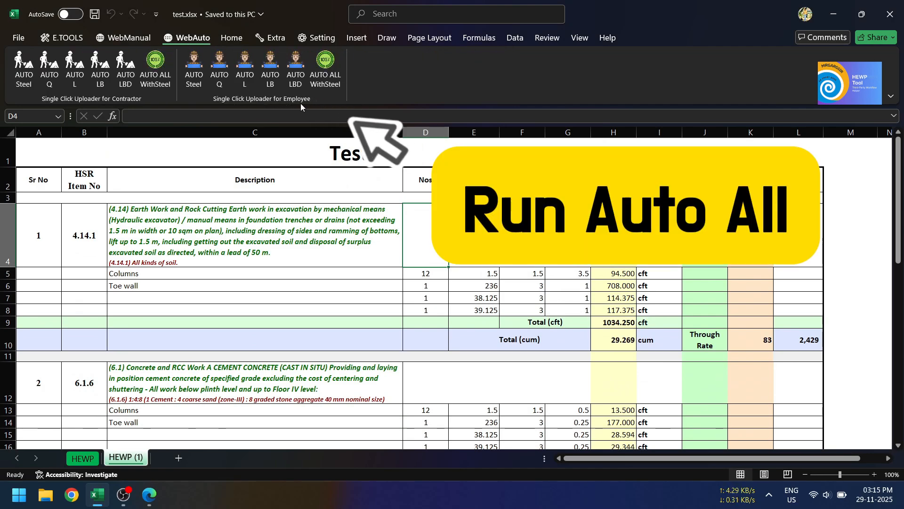
pyautogui.click(326, 75)
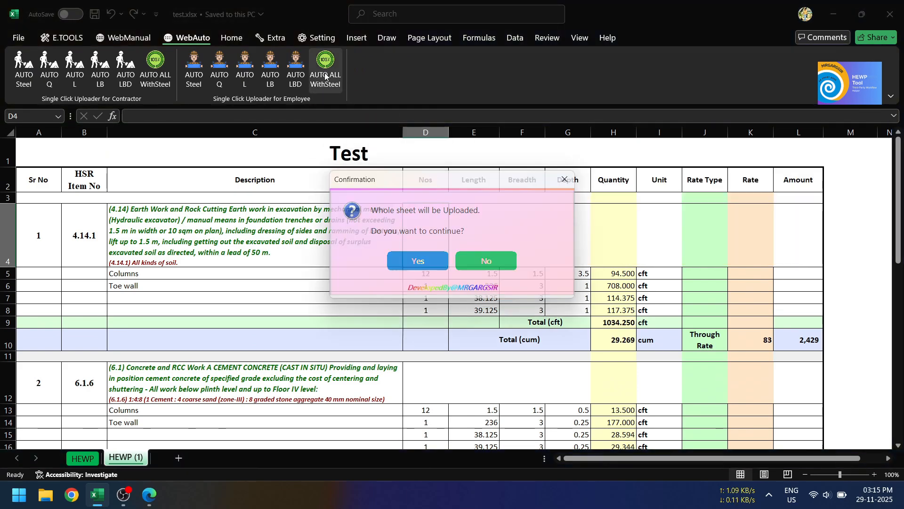
pyautogui.click(418, 262)
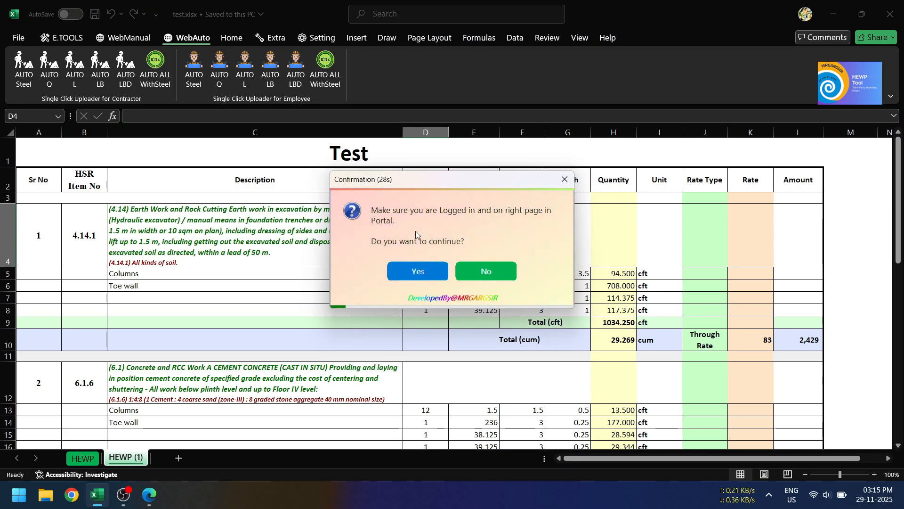
pyautogui.click(418, 271)
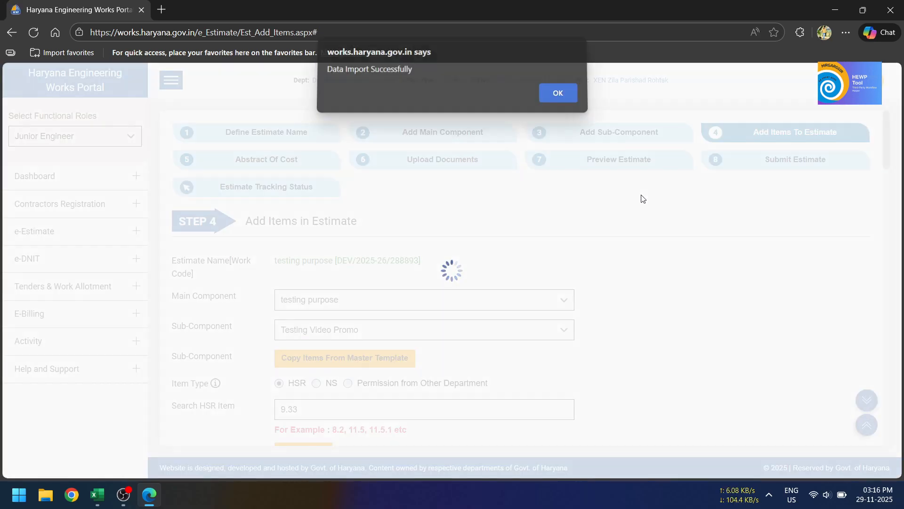
pyautogui.press('Return')
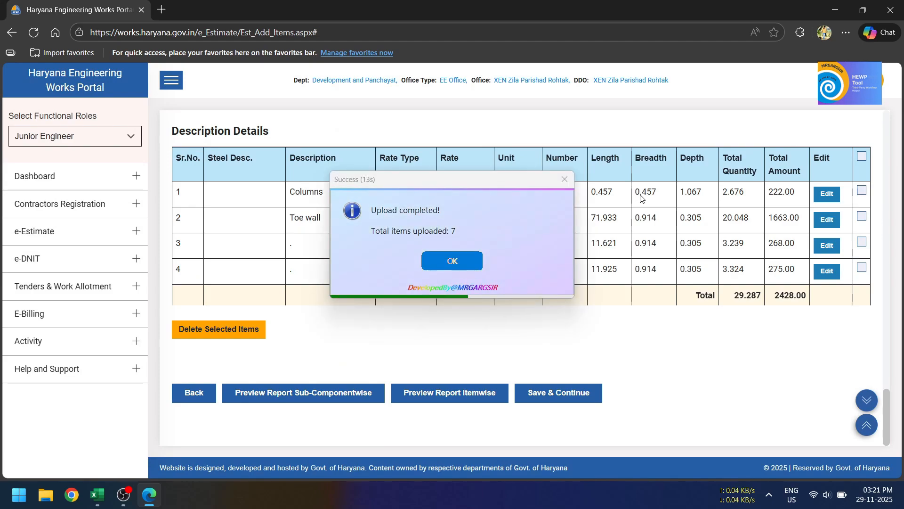
pyautogui.click(456, 259)
# Step: Switch to the test.xlsx workbook in Excel and examine the upload status colours of the HSR item numbers down the whole HEWP (1) sheet
pyautogui.click(97, 494)
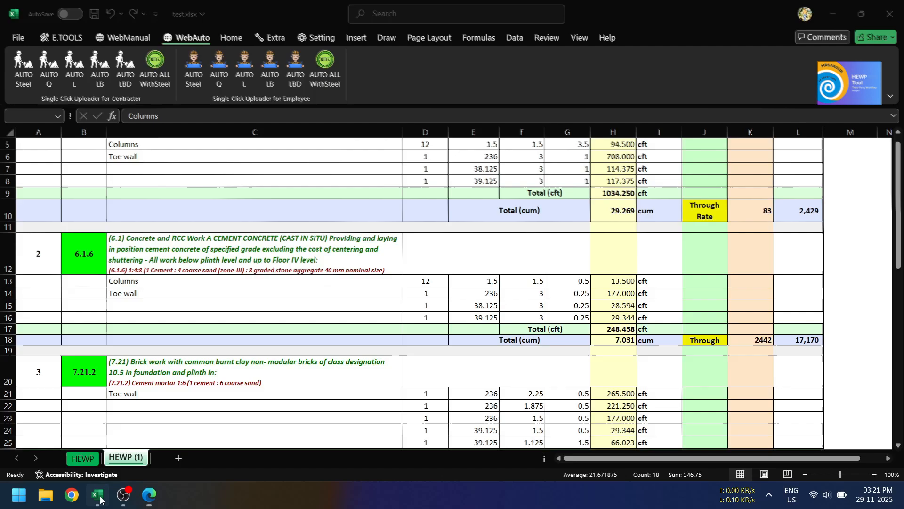
pyautogui.scroll(2, 163, 257)
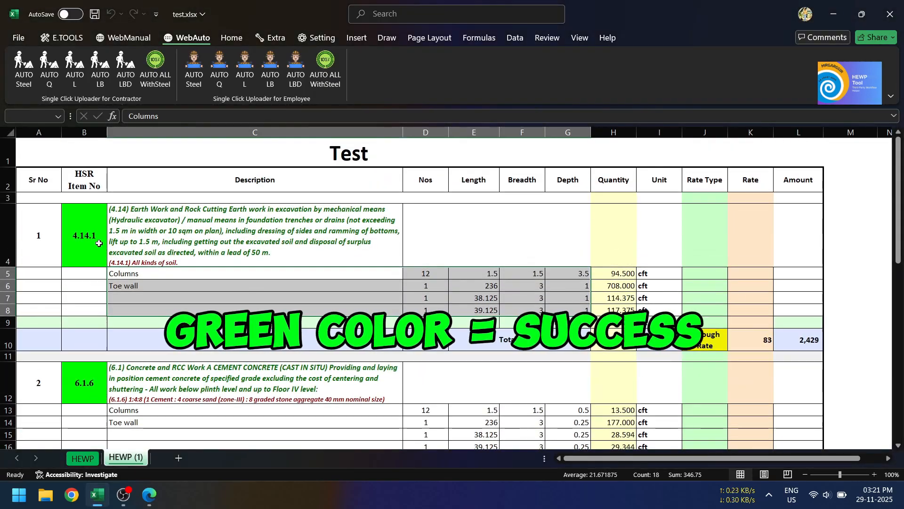
pyautogui.scroll(-9, 84, 306)
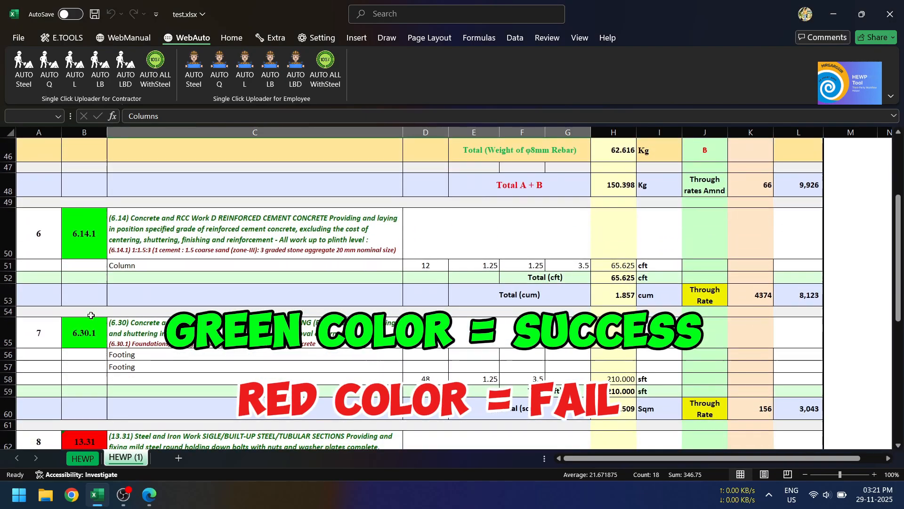
pyautogui.scroll(-3, 91, 315)
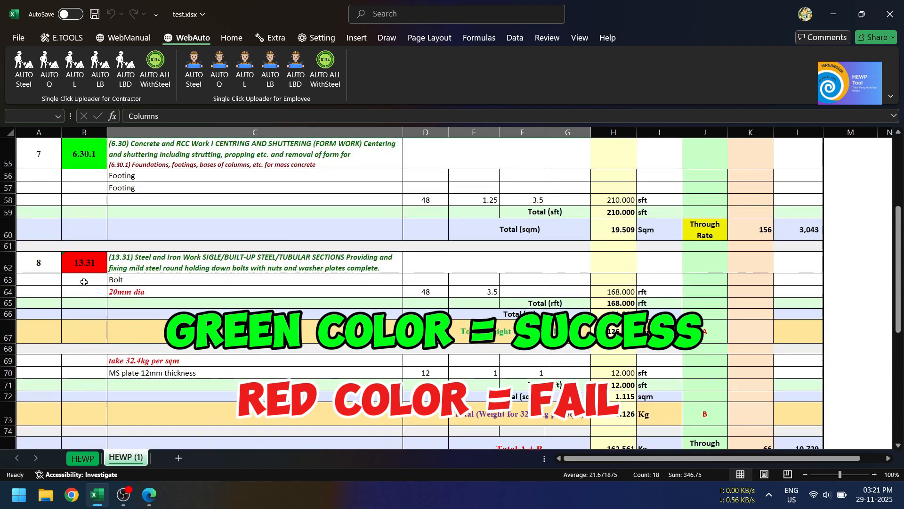
pyautogui.scroll(-5, 84, 282)
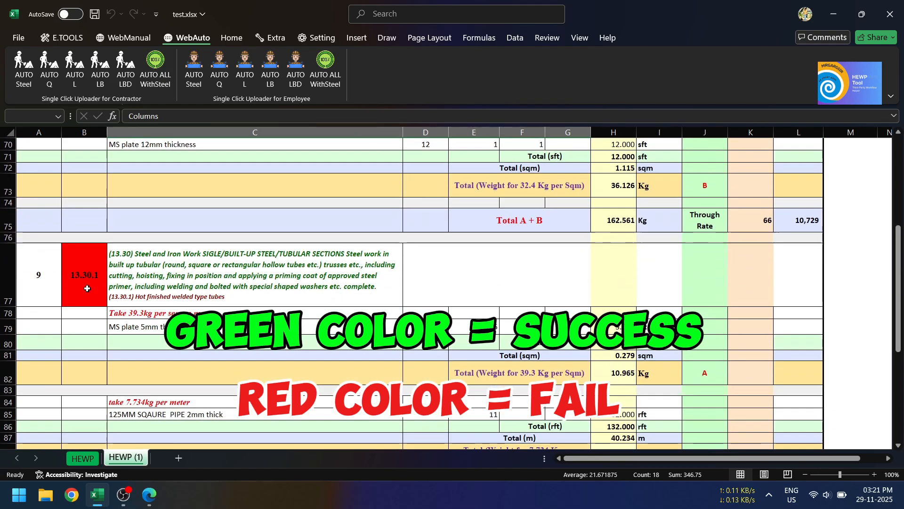
pyautogui.scroll(-7, 89, 296)
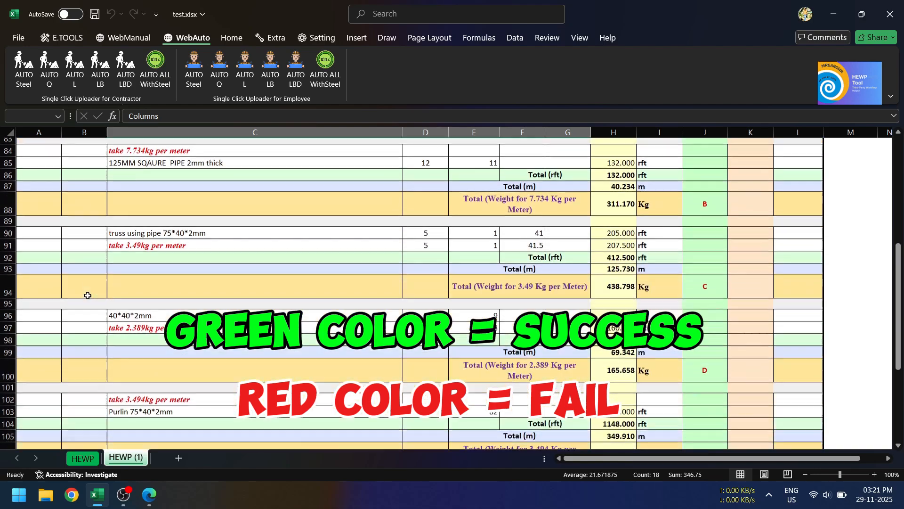
pyautogui.scroll(-6, 87, 296)
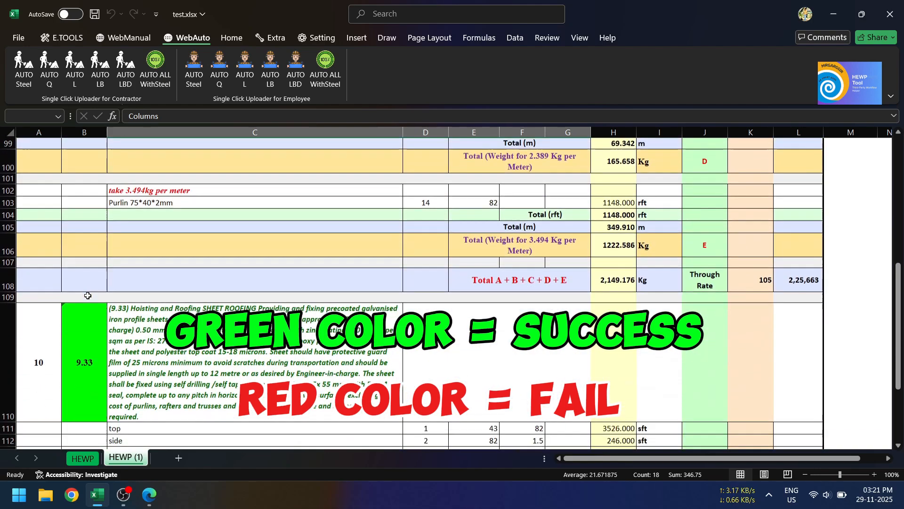
pyautogui.scroll(4, 88, 295)
pyautogui.scroll(-2, 87, 295)
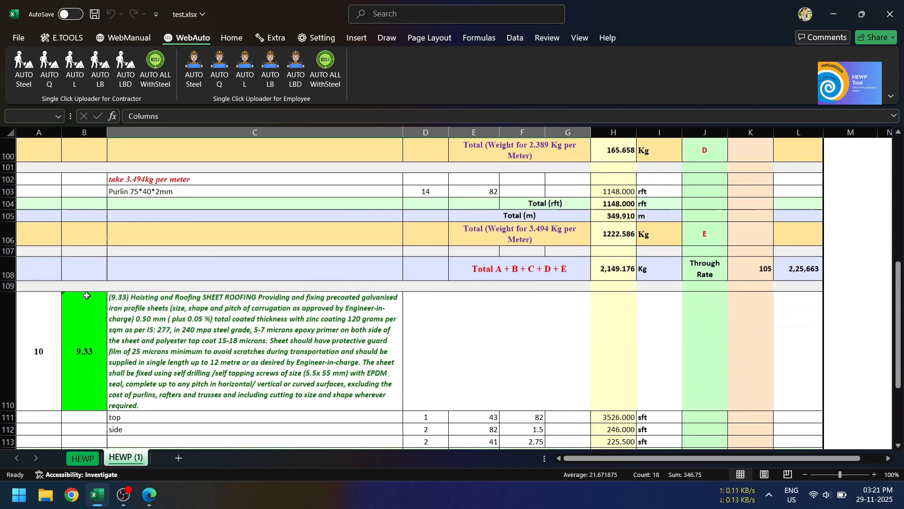
pyautogui.scroll(-3, 87, 295)
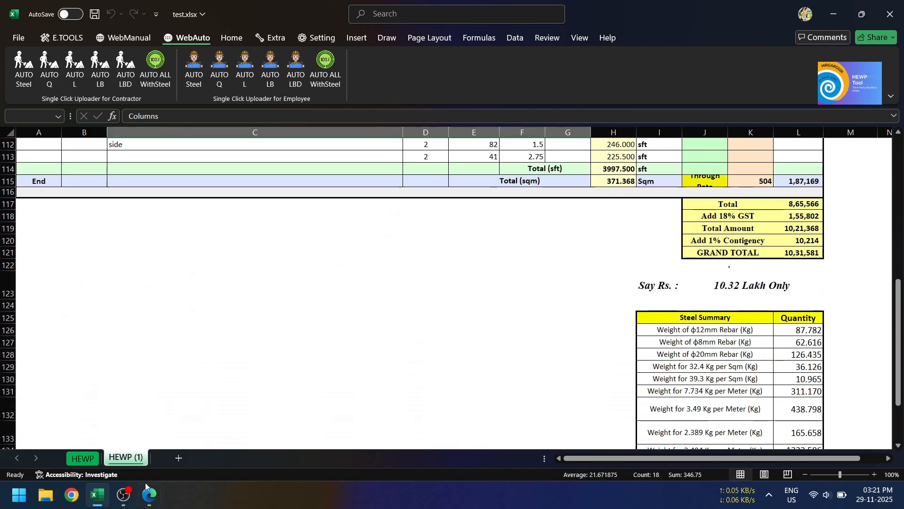
# Step: Switch to the portal in Edge, save the uploaded items, and check the amounts in the Abstract of Cost stage
pyautogui.click(149, 495)
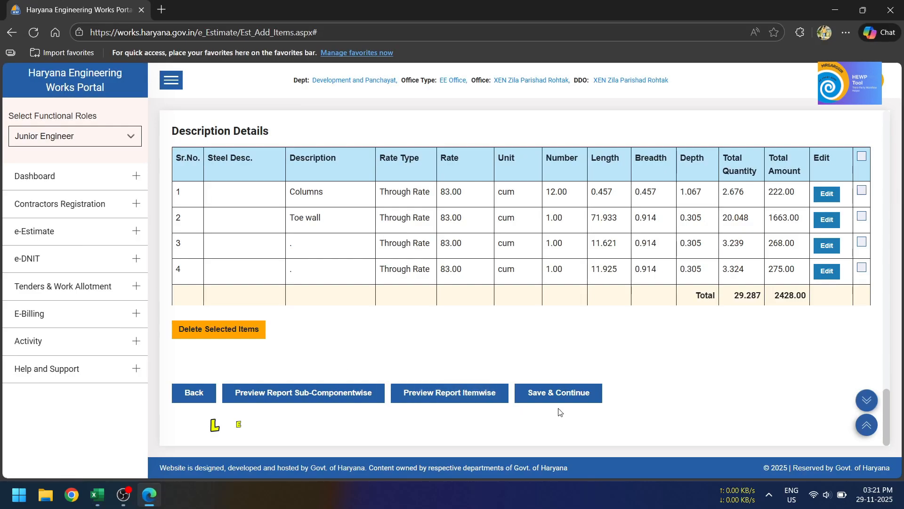
pyautogui.click(558, 393)
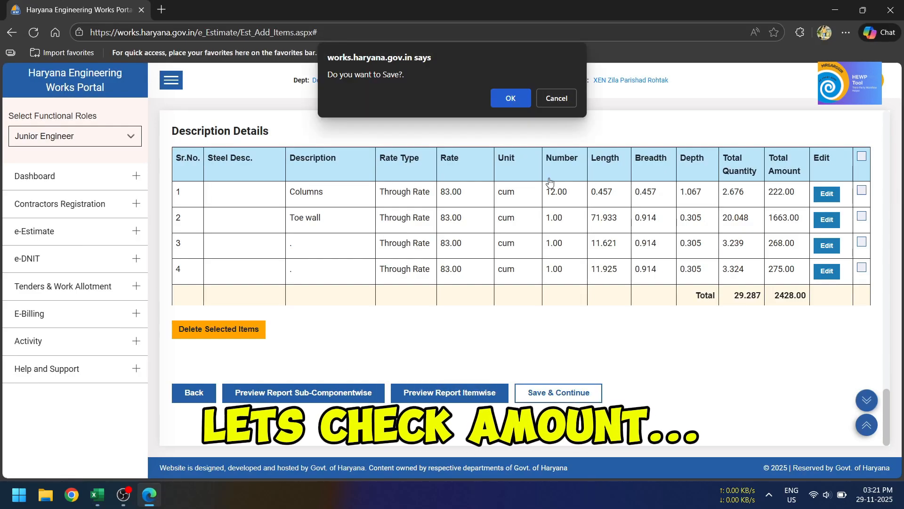
pyautogui.click(511, 99)
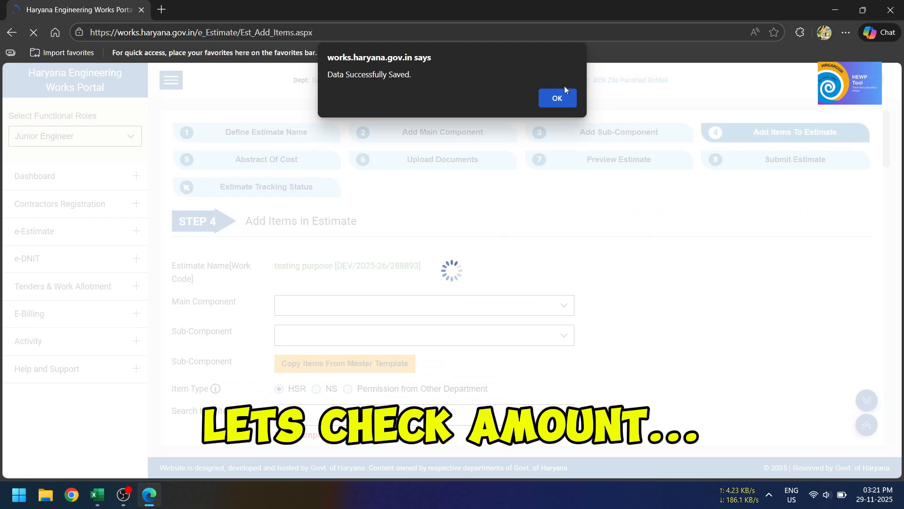
pyautogui.click(557, 99)
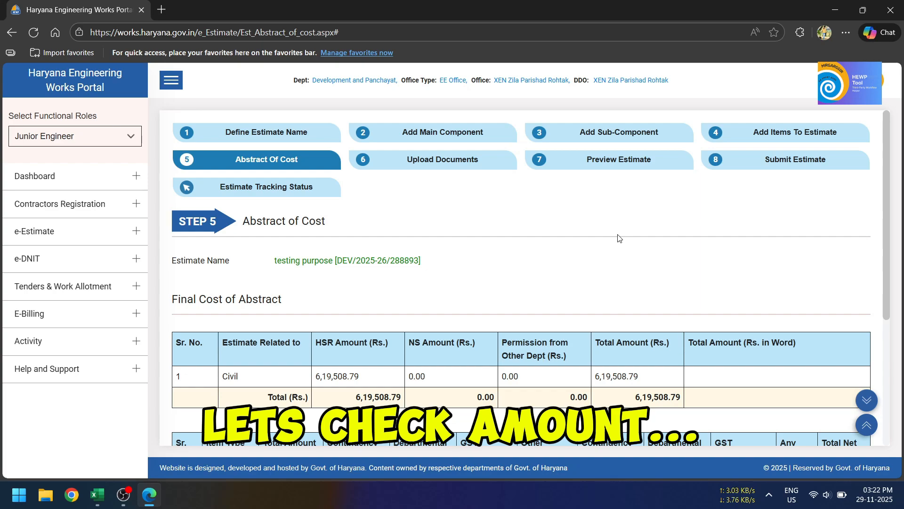
pyautogui.scroll(-3, 619, 238)
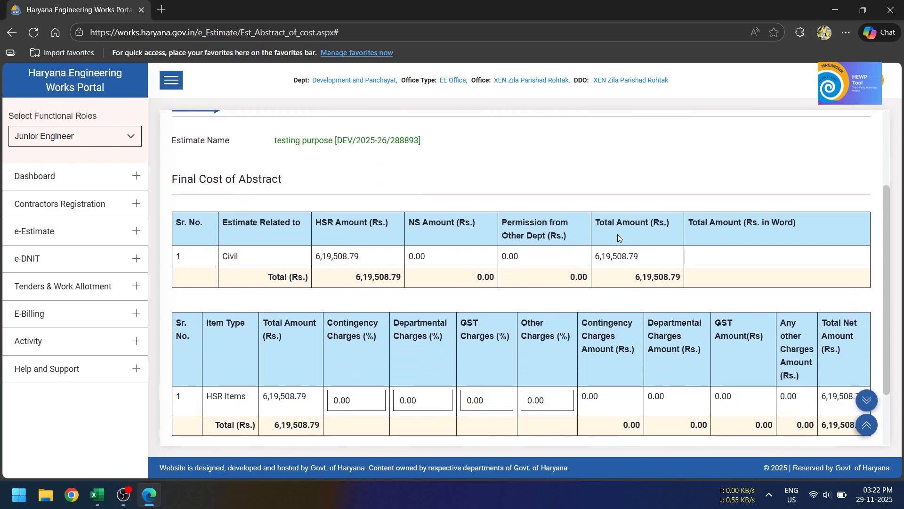
pyautogui.scroll(-1, 619, 238)
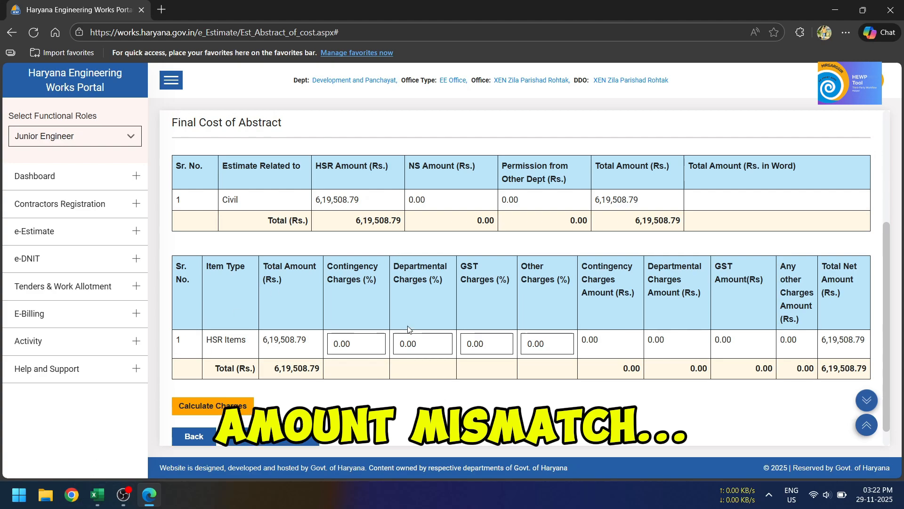
# Step: Go back from the Abstract of Cost stage to the Add Items To Estimate form
pyautogui.scroll(4, 410, 328)
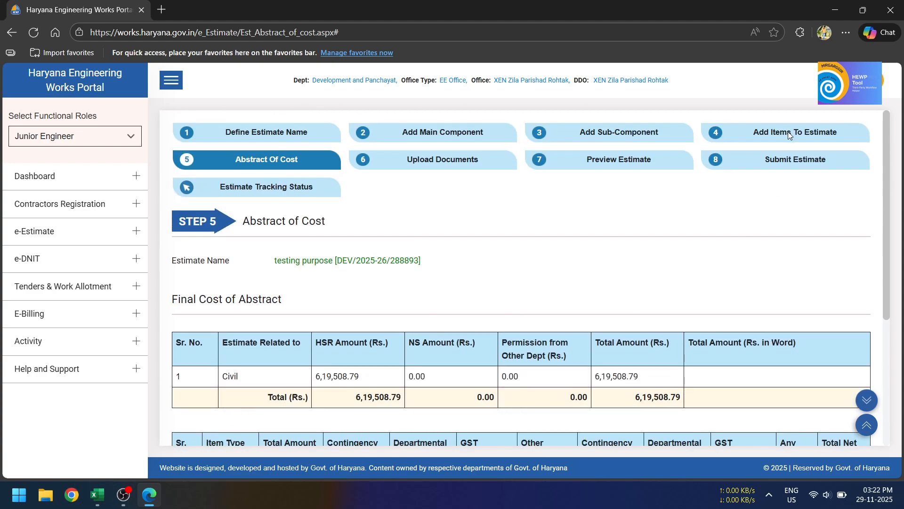
pyautogui.scroll(-5, 188, 324)
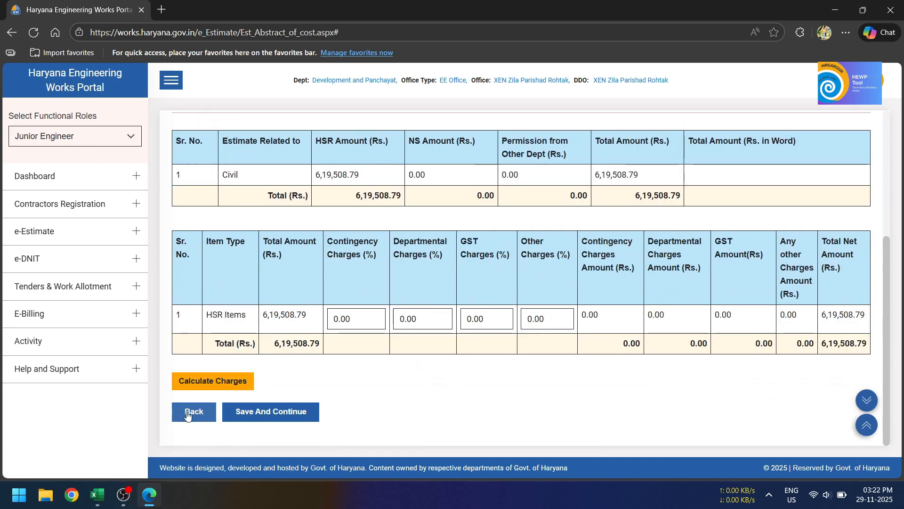
pyautogui.click(187, 411)
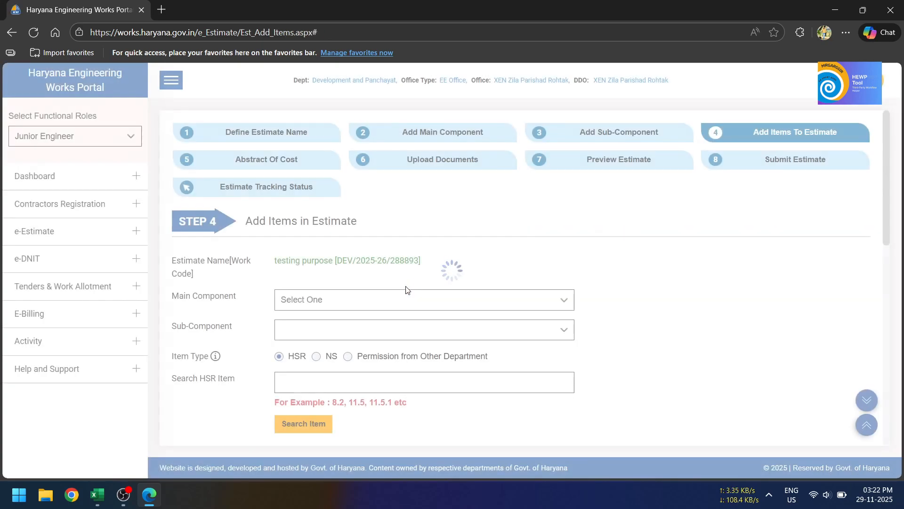
pyautogui.scroll(-5, 407, 293)
# Step: Switch to the Excel workbook and select the measurement rows of item 13.30.1, from C78 through the Total A + B + C + D + E row in column I
pyautogui.click(98, 496)
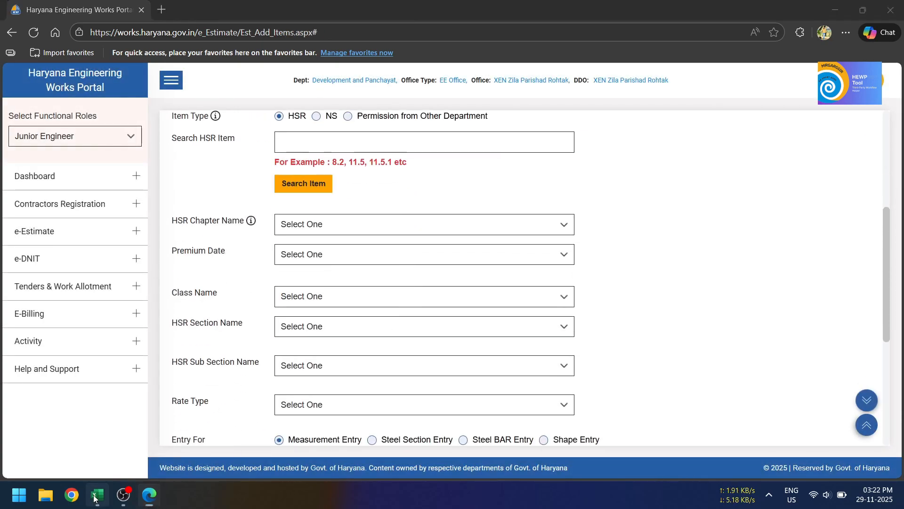
pyautogui.scroll(8, 210, 393)
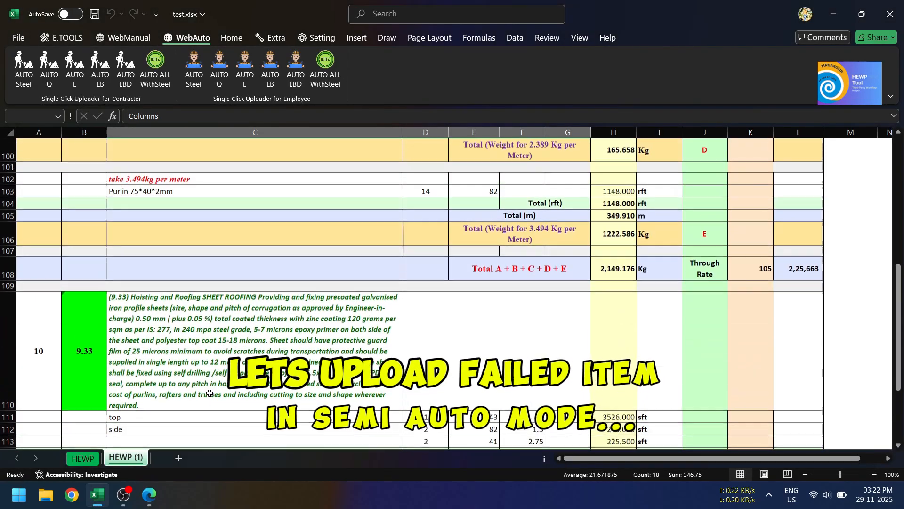
pyautogui.scroll(5, 210, 392)
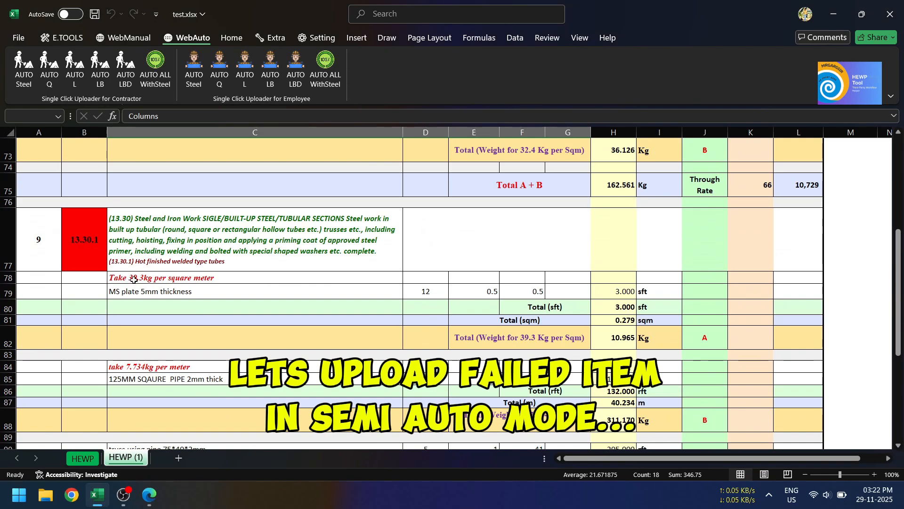
pyautogui.moveTo(134, 279); pyautogui.dragTo(642, 298)
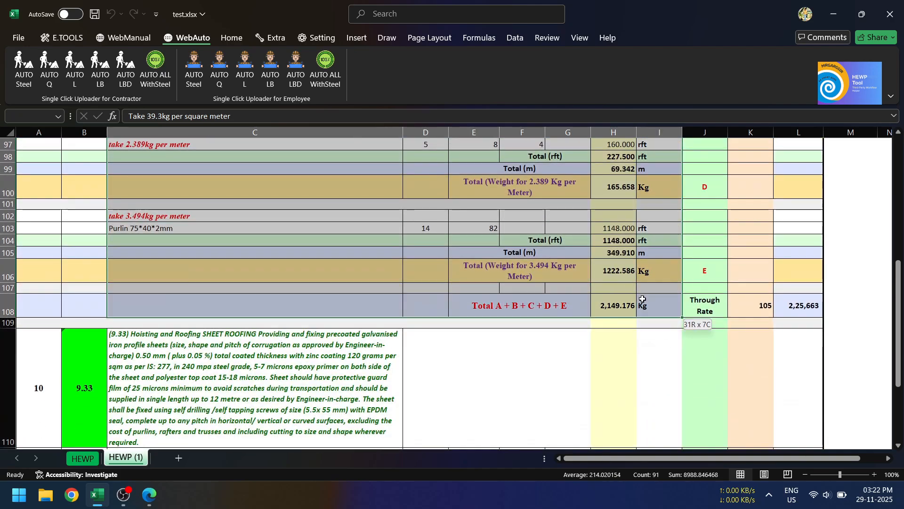
pyautogui.scroll(7, 537, 293)
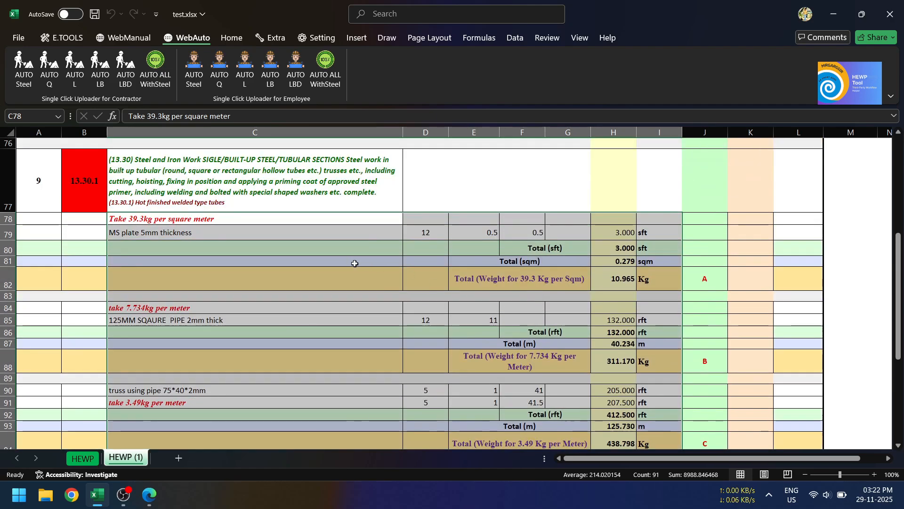
pyautogui.click(194, 70)
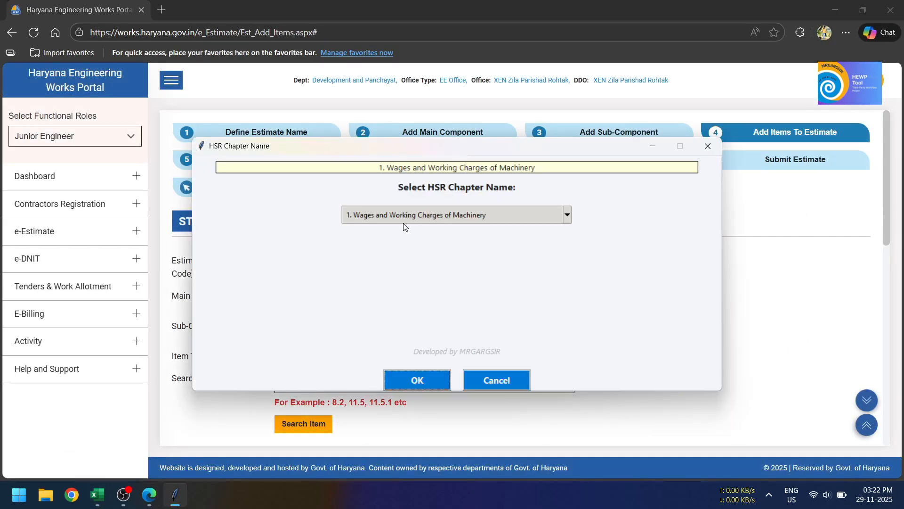
pyautogui.click(438, 219)
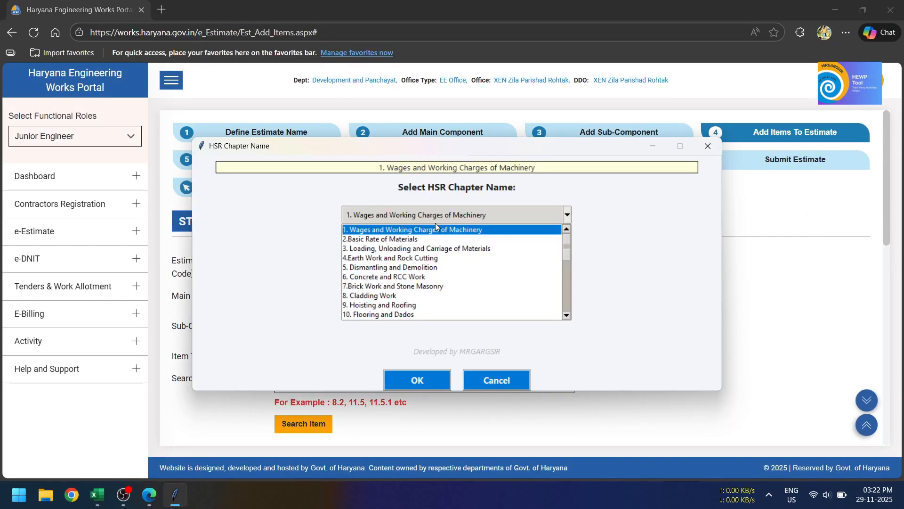
pyautogui.click(435, 223)
pyautogui.click(496, 382)
# Step: Choose main component "testing purpose" and sub-component "Testing Video Promo" in the portal, and rerun the item 13.30.1 steel upload from Excel
pyautogui.click(359, 304)
pyautogui.click(349, 335)
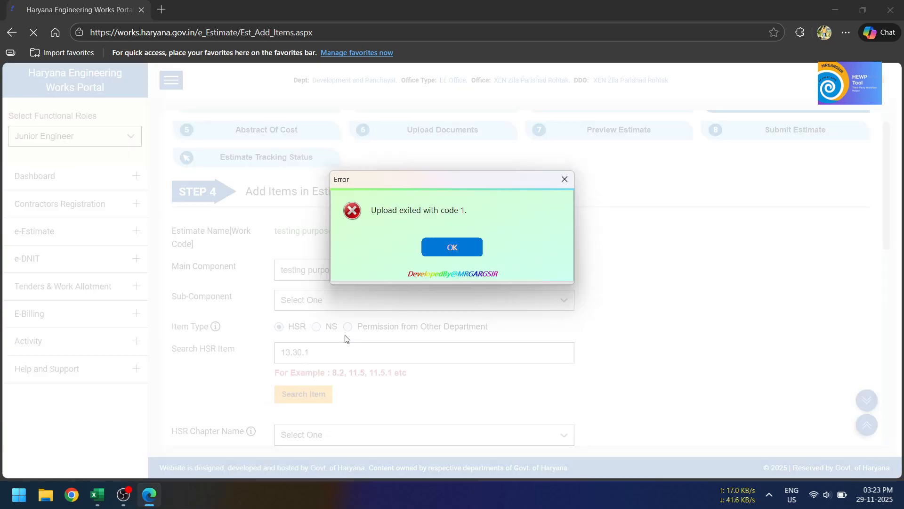
pyautogui.click(447, 252)
pyautogui.click(149, 495)
pyautogui.click(328, 299)
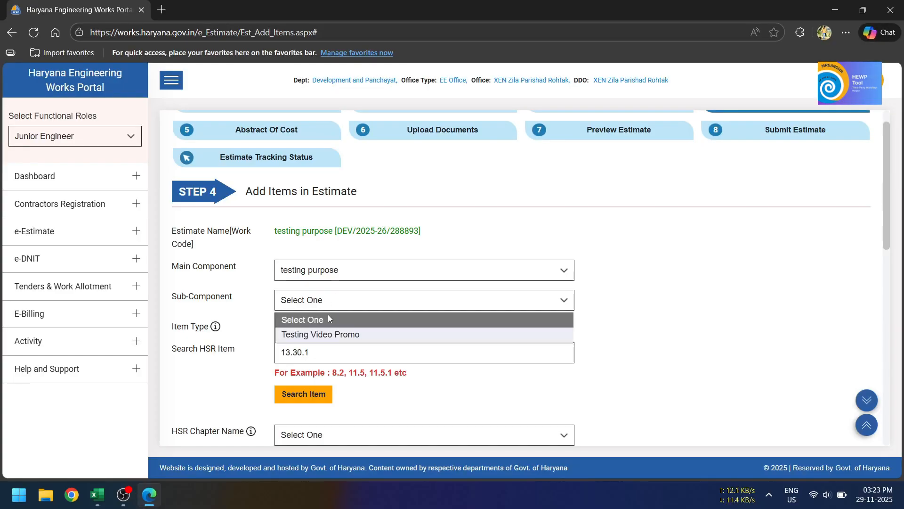
pyautogui.click(323, 333)
pyautogui.click(97, 495)
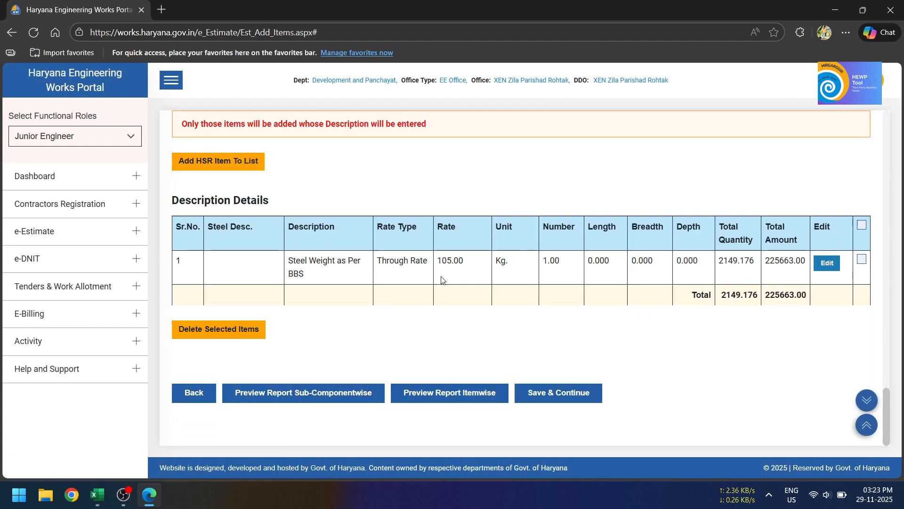
# Step: Switch to the Excel workbook and run the employee AUTO Steel upload on item 13.31's measurement rows, from C63 through the Total A + B row in column I
pyautogui.click(94, 498)
pyautogui.scroll(2, 343, 330)
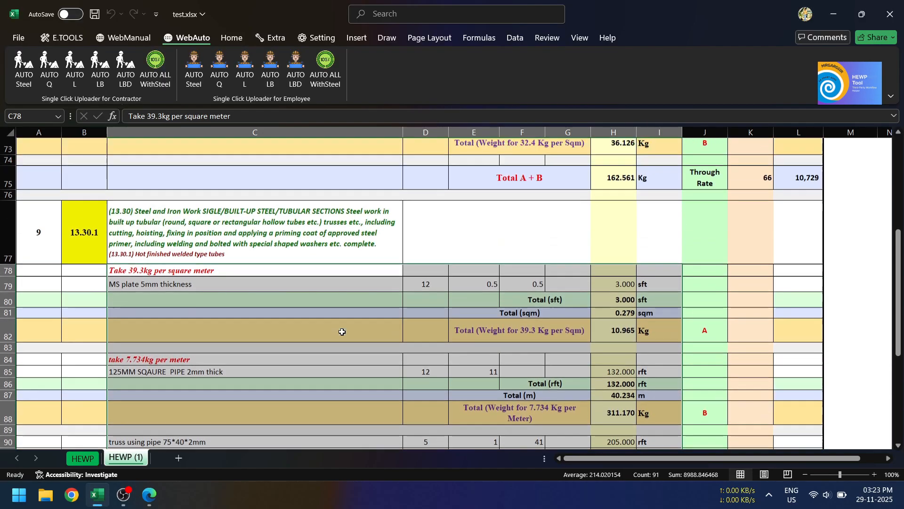
pyautogui.scroll(4, 227, 346)
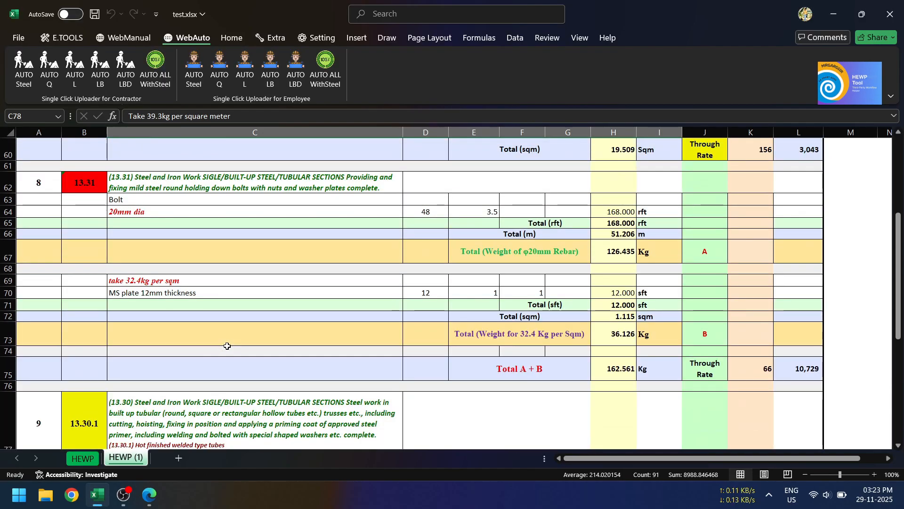
pyautogui.moveTo(227, 200); pyautogui.dragTo(658, 367)
pyautogui.click(194, 71)
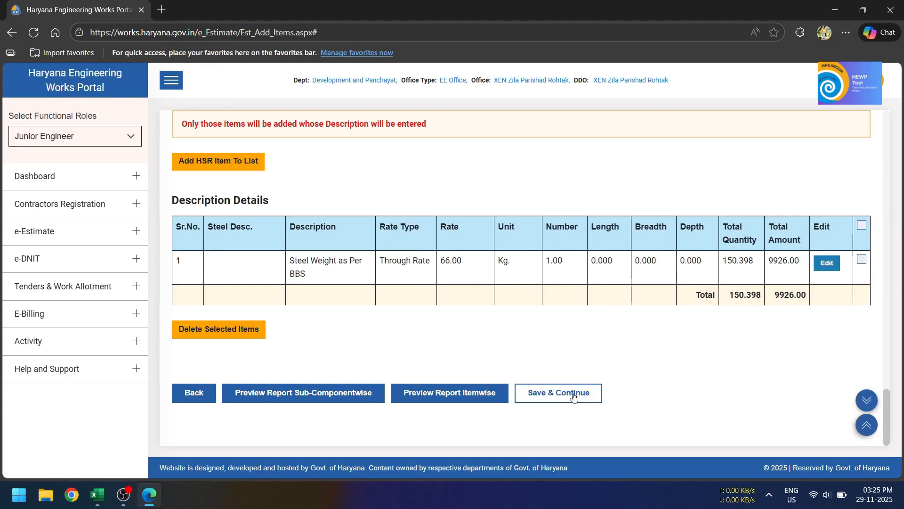
# Step: Save the uploaded items in the portal in Edge and check the Civil HSR amount in the Abstract of Cost stage
pyautogui.click(573, 397)
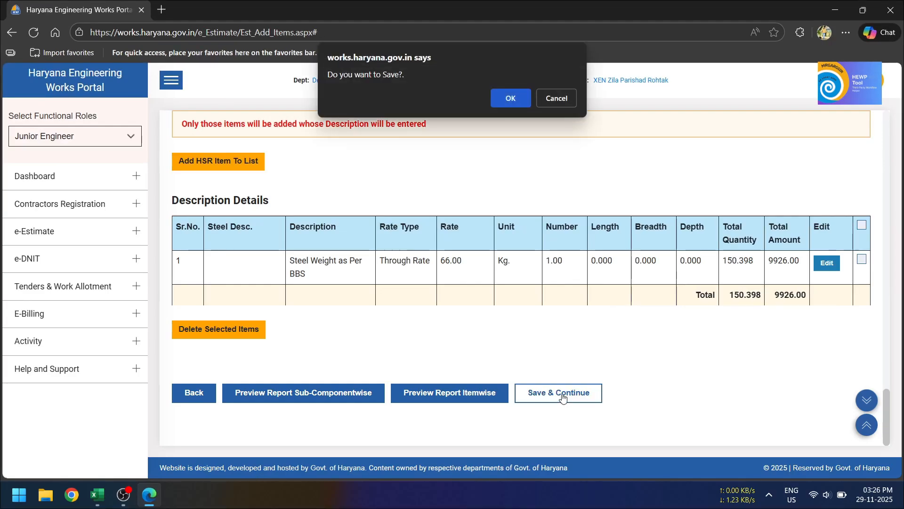
pyautogui.click(511, 99)
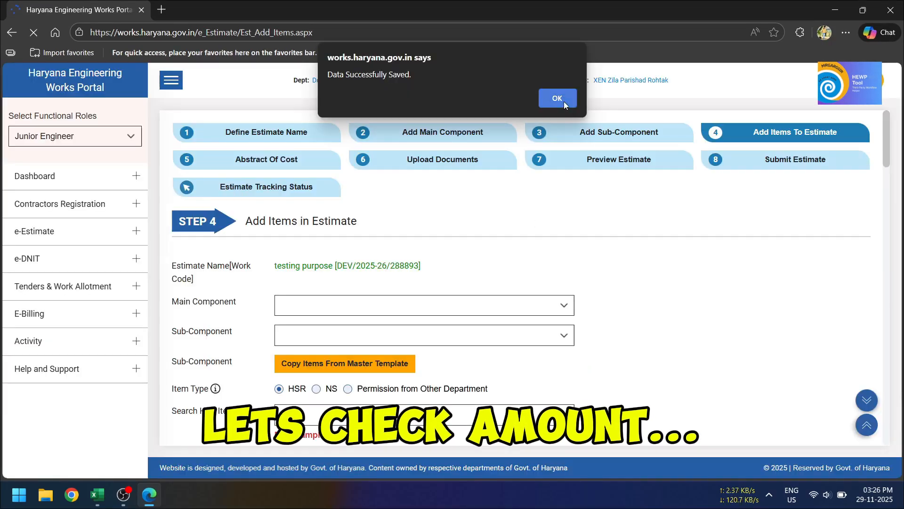
pyautogui.click(561, 99)
pyautogui.scroll(-1, 362, 337)
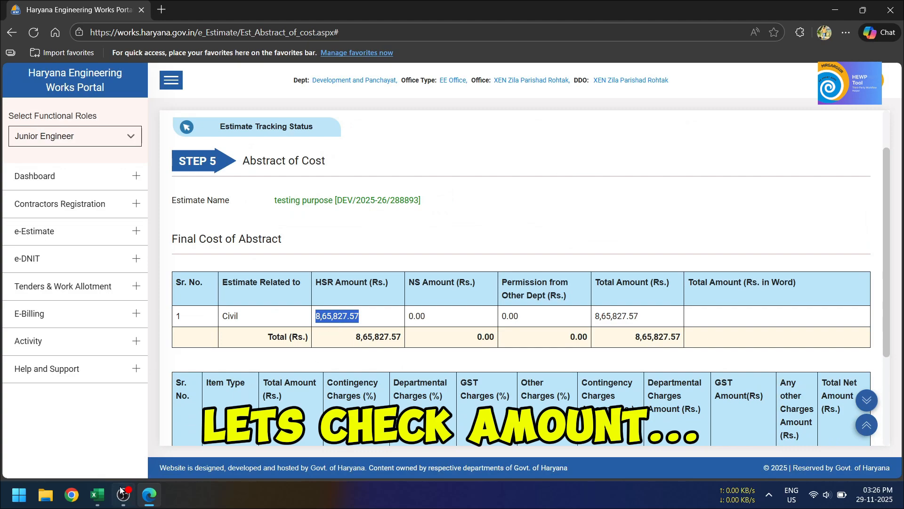
# Step: Switch to the Excel workbook and compare the estimate's Total in L117 with the portal's Civil amount
pyautogui.click(97, 494)
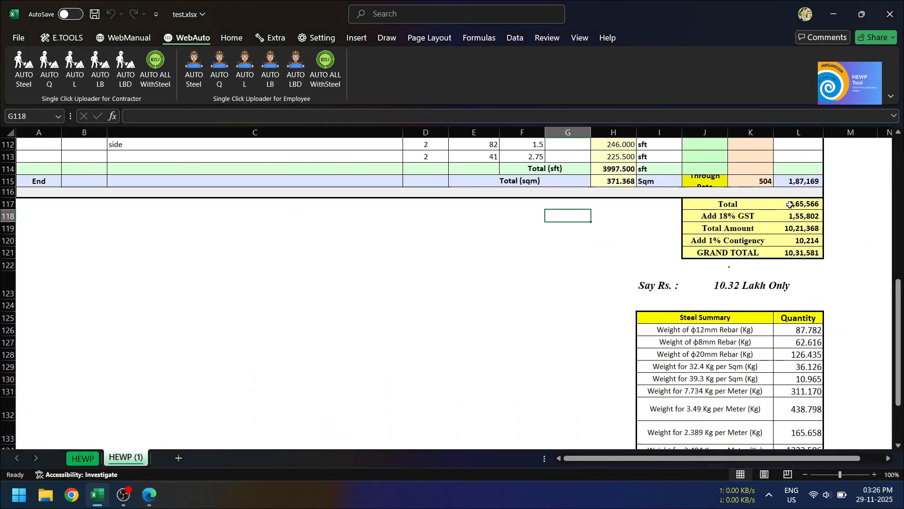
pyautogui.click(790, 204)
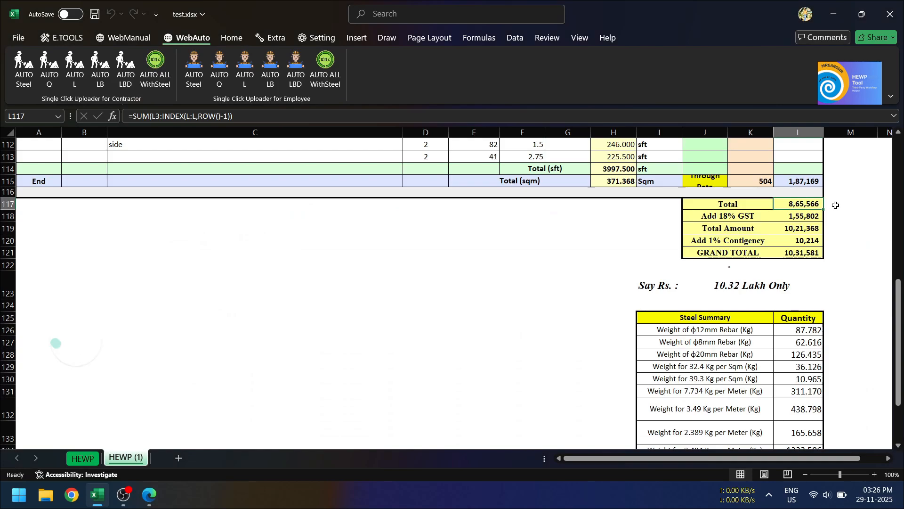
pyautogui.click(861, 205)
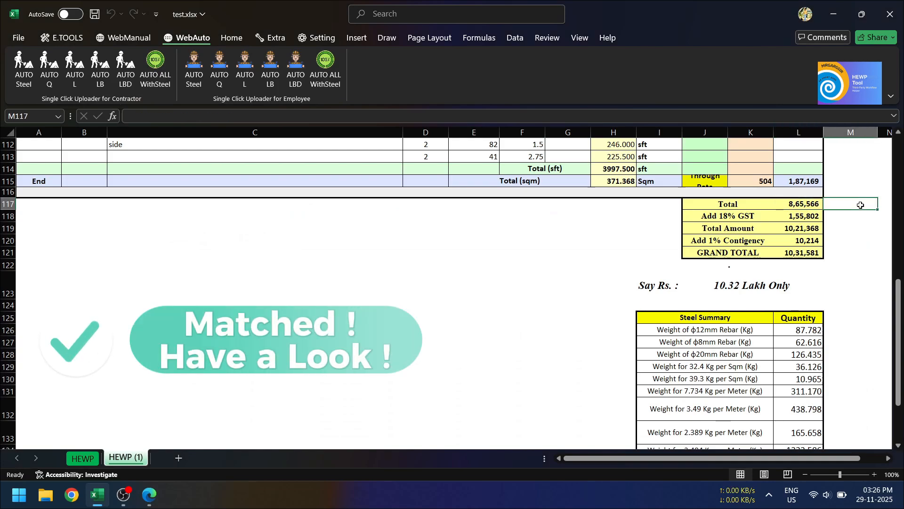
# Step: Enter the note "Only Round Off Difference...." in cell C123, below the estimate items
pyautogui.click(410, 254)
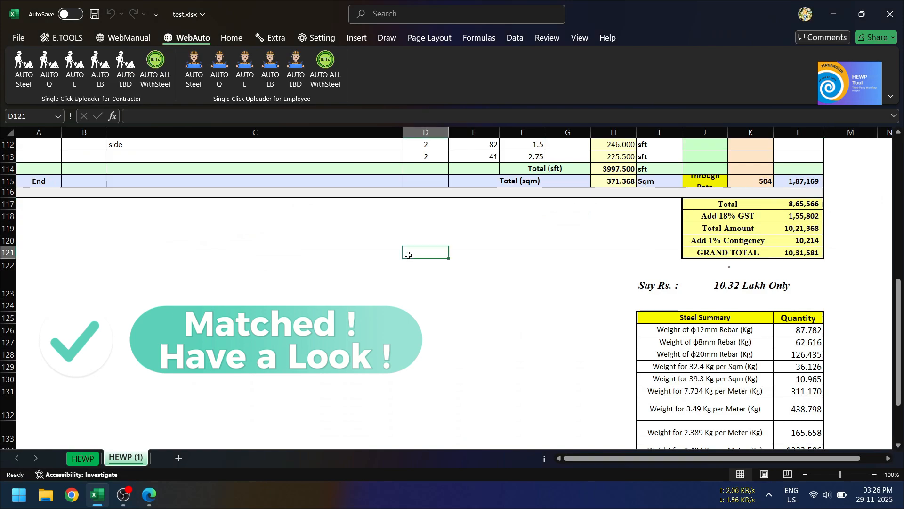
pyautogui.click(347, 273)
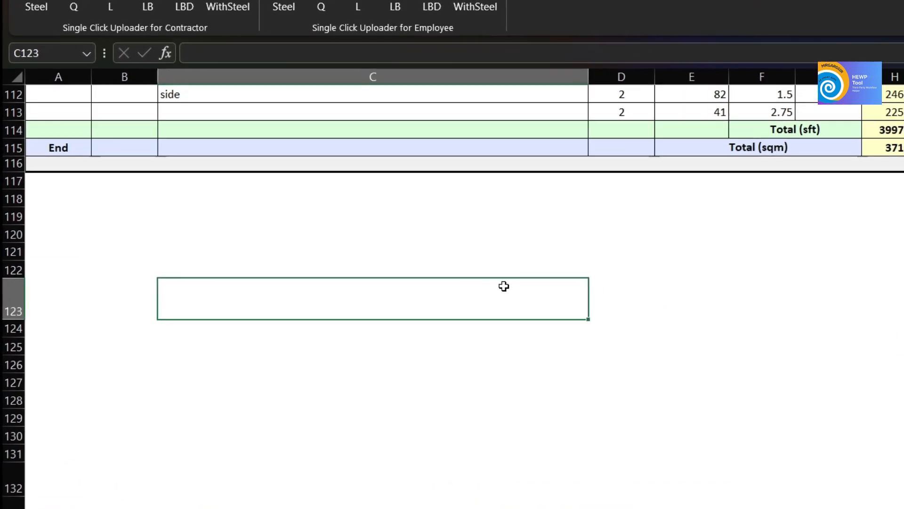
pyautogui.write('Only Round Off Difference....')
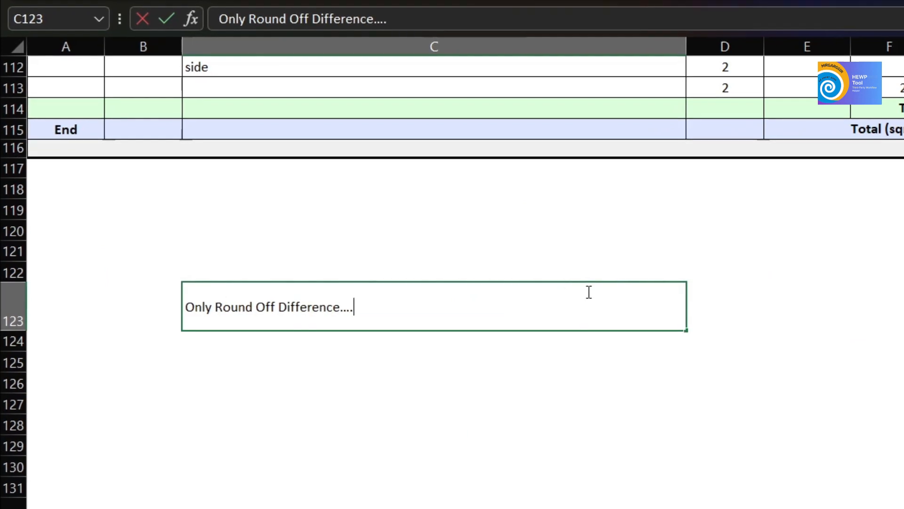
pyautogui.press('Return')
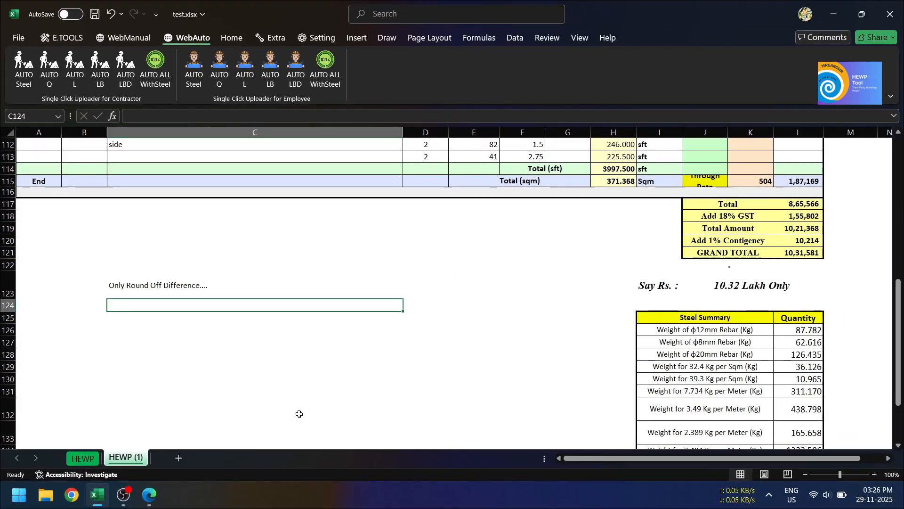
pyautogui.scroll(9, 427, 266)
pyautogui.scroll(20, 404, 262)
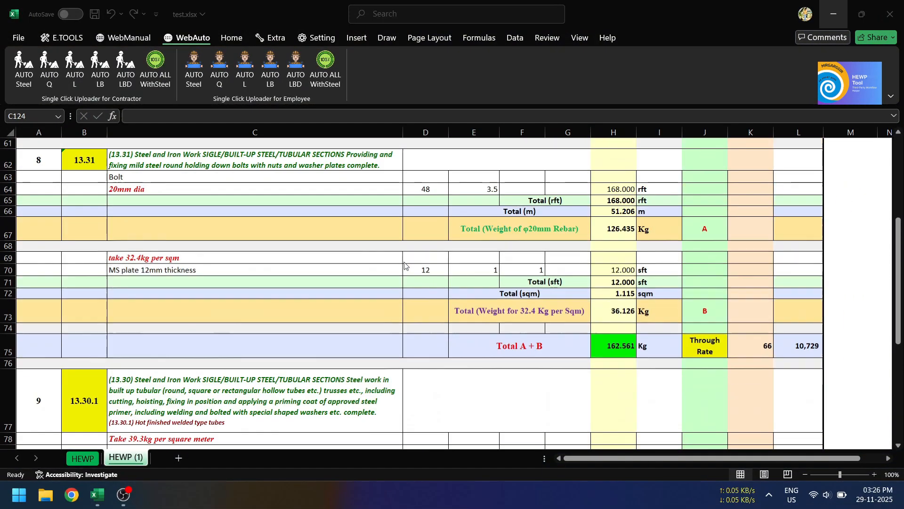
pyautogui.scroll(3, 405, 266)
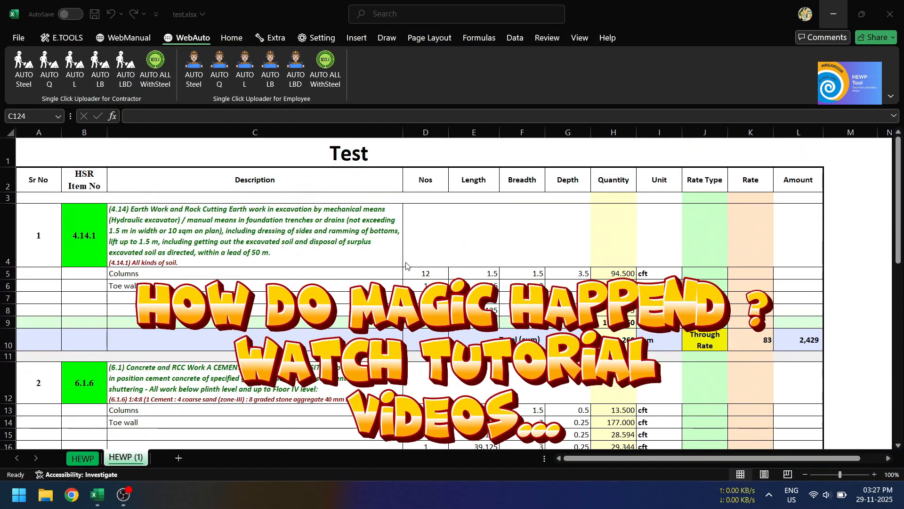